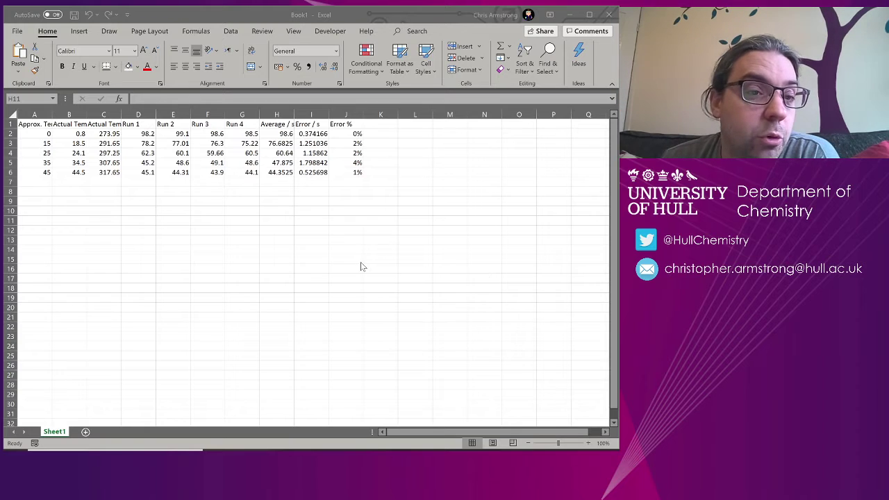
# - AutoFit columns A to J so every heading shows in full
pyautogui.hotkey('alt', 'Tab')
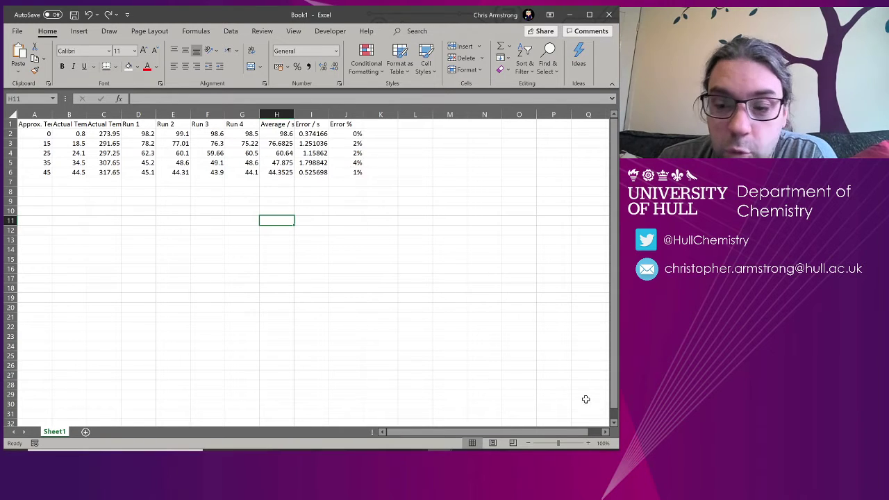
pyautogui.click(588, 444)
pyautogui.click(588, 444)
pyautogui.click(588, 444)
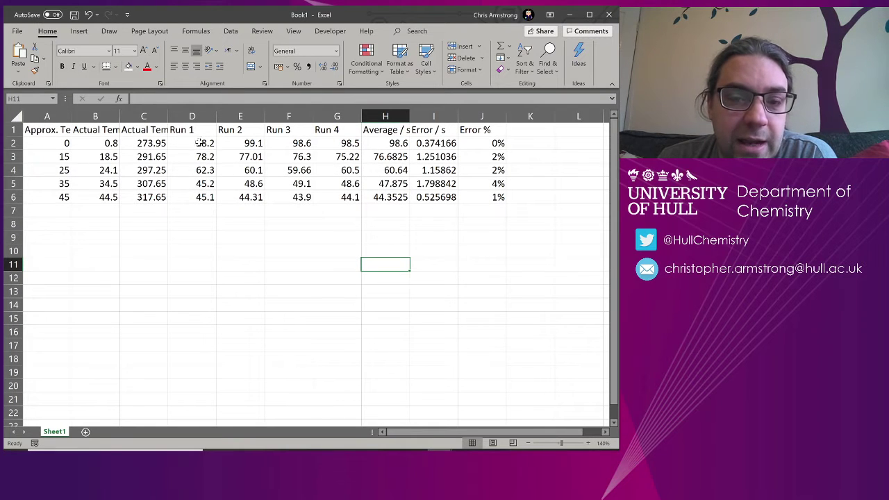
pyautogui.moveTo(204, 143); pyautogui.dragTo(353, 198)
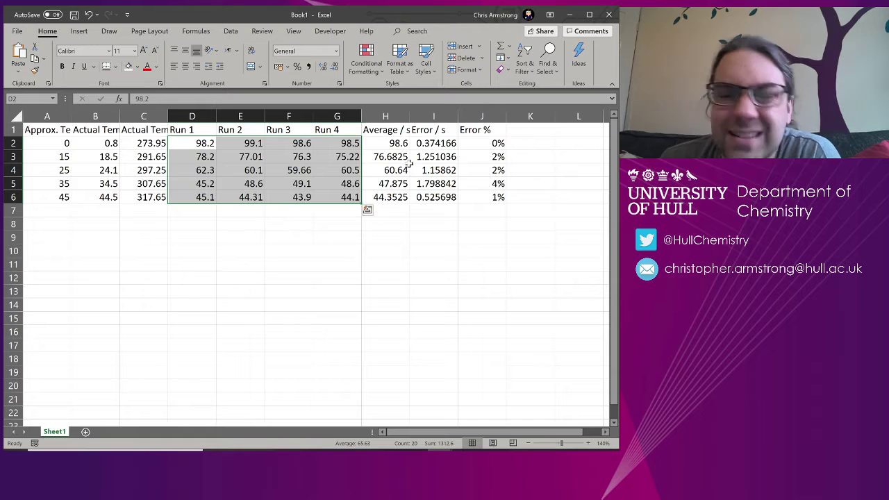
pyautogui.moveTo(377, 143); pyautogui.dragTo(375, 184)
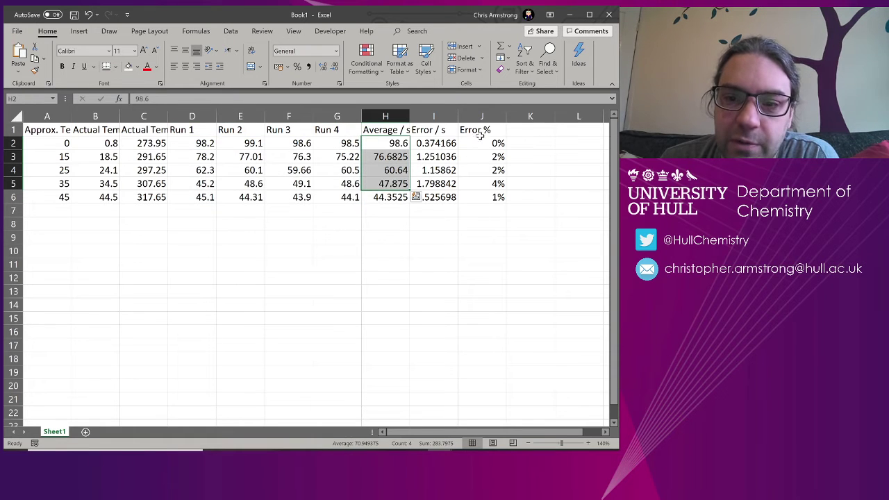
pyautogui.moveTo(481, 140); pyautogui.dragTo(487, 184)
pyautogui.click(493, 196)
pyautogui.hotkey('ctrl', 'a')
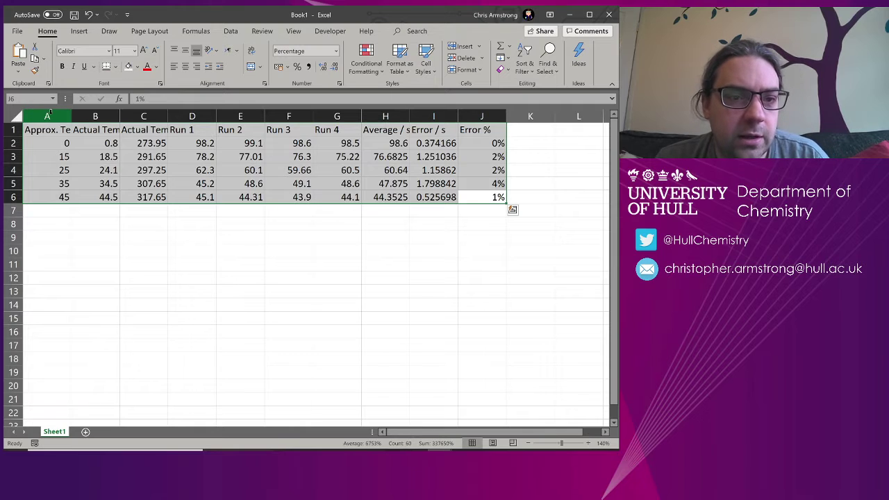
pyautogui.click(47, 116)
pyautogui.keyDown('shift'); pyautogui.click(471, 114); pyautogui.keyUp('shift')
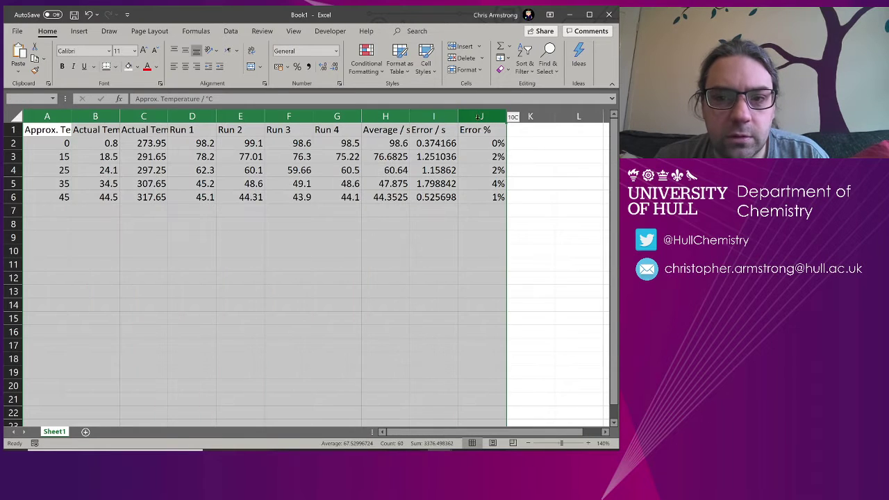
pyautogui.doubleClick(70, 116)
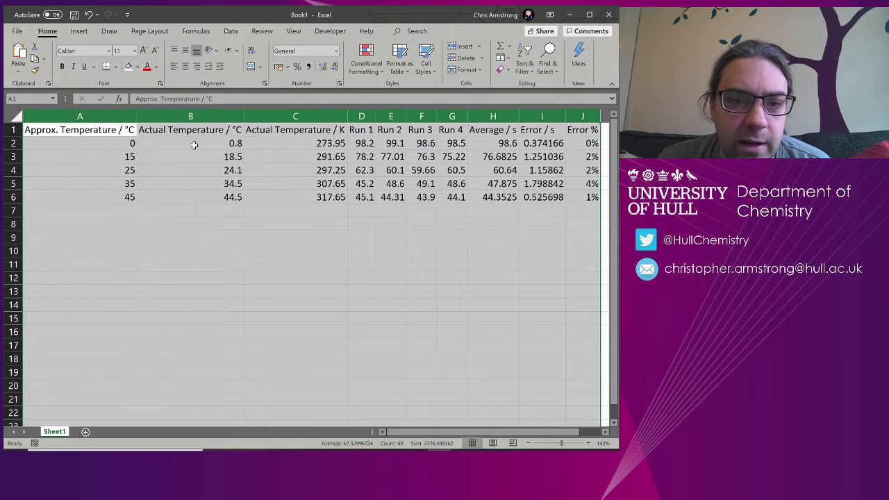
pyautogui.click(260, 146)
# - Set table A1:J6 to No Border, copy it, and paste it into the Word document
pyautogui.click(356, 117)
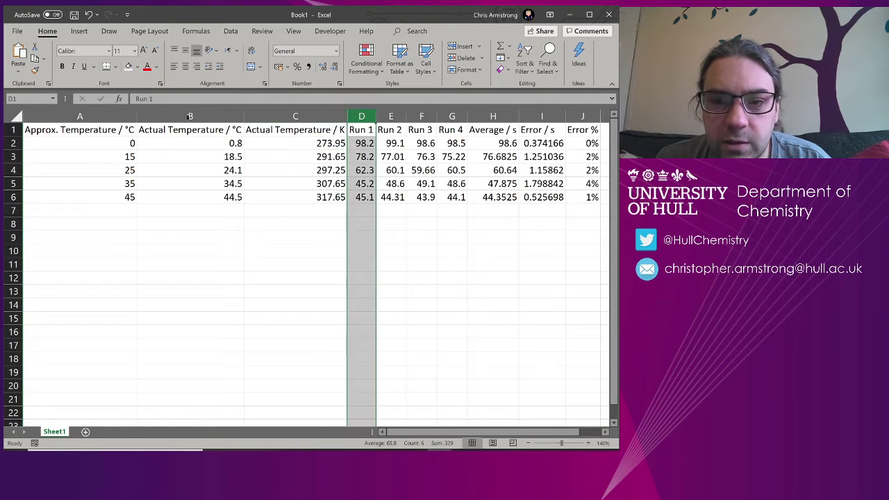
pyautogui.moveTo(72, 129); pyautogui.dragTo(582, 197)
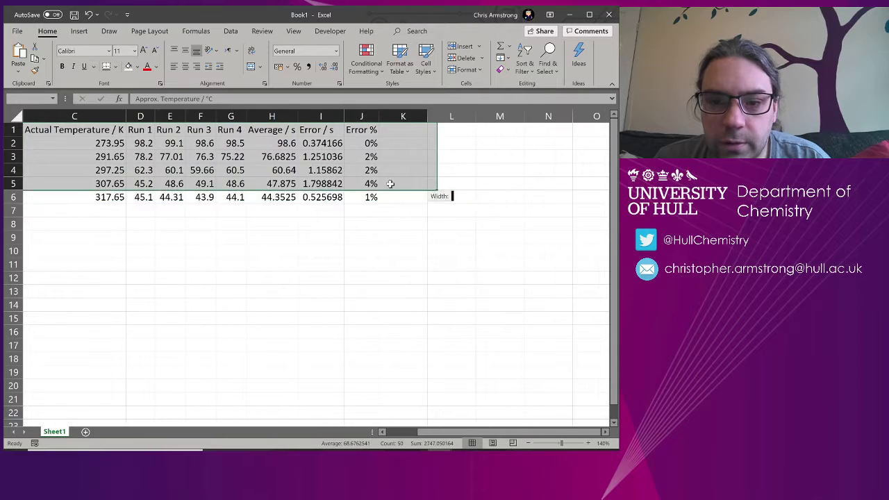
pyautogui.click(116, 67)
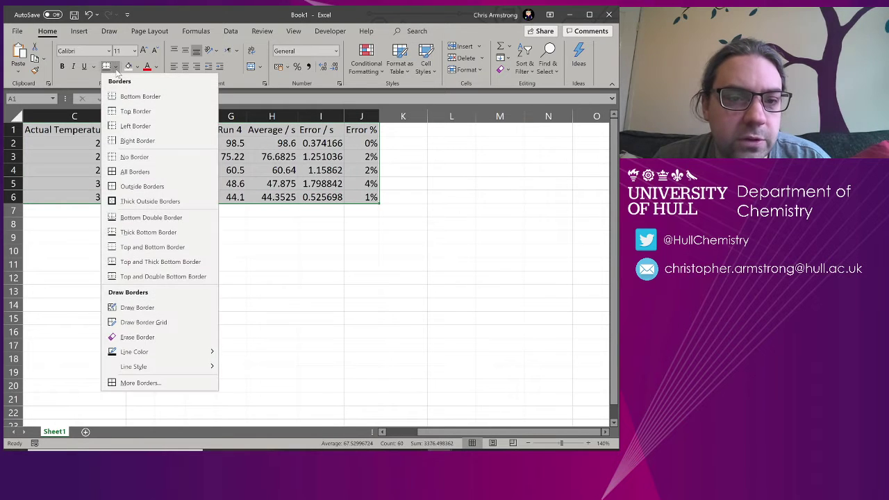
pyautogui.click(139, 161)
pyautogui.hscroll(-2, 359, 252)
pyautogui.hotkey('ctrl', 'c')
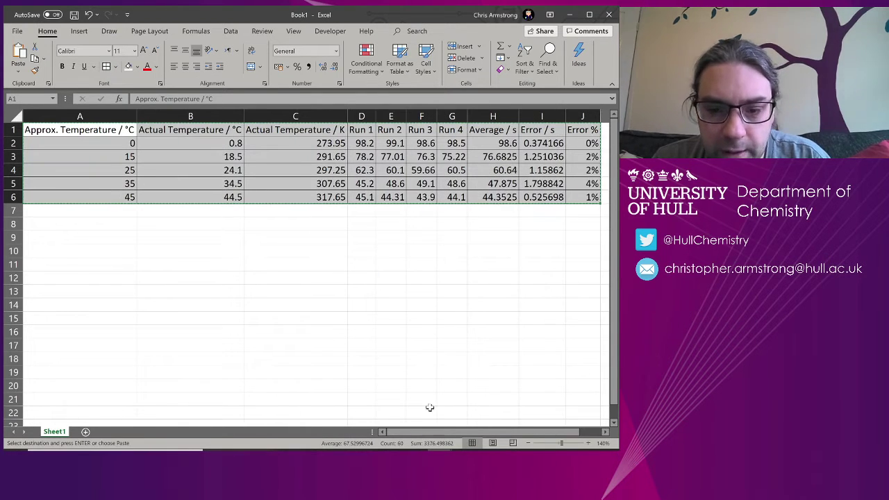
pyautogui.click(513, 412)
pyautogui.hotkey('ctrl', 'v')
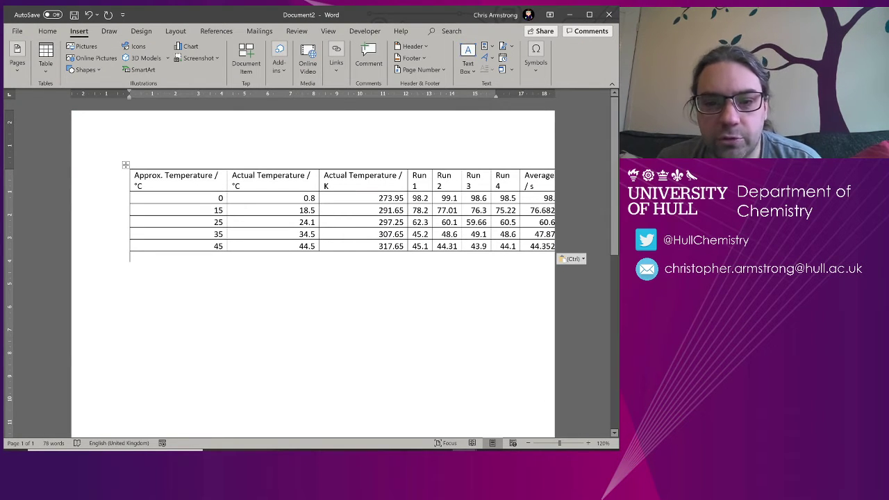
pyautogui.hotkey('ctrl', 'a')
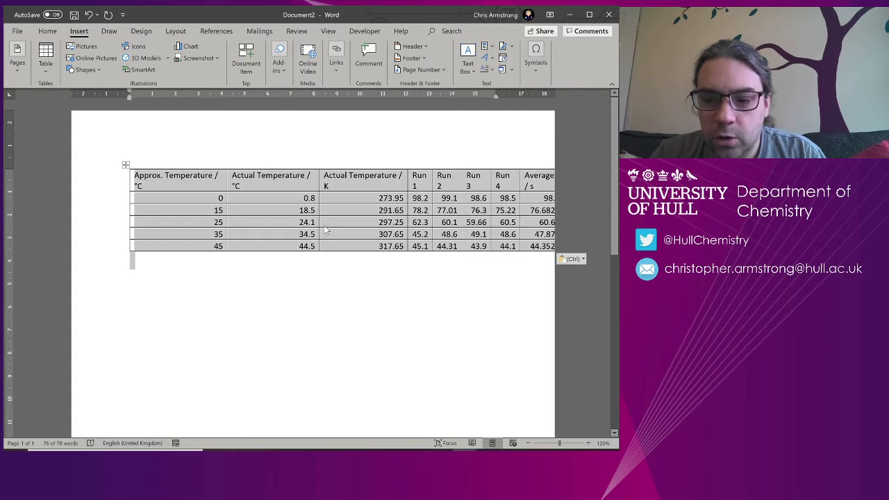
pyautogui.press('Delete')
pyautogui.rightClick(128, 167)
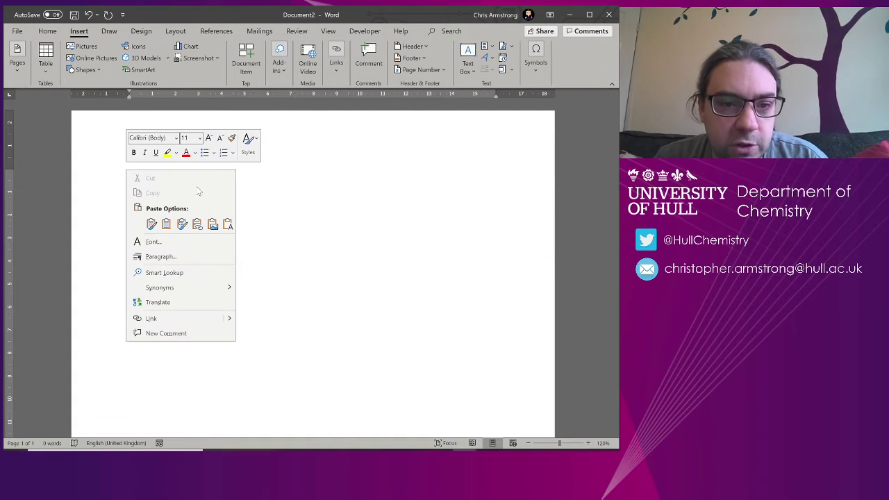
pyautogui.click(206, 224)
pyautogui.click(471, 214)
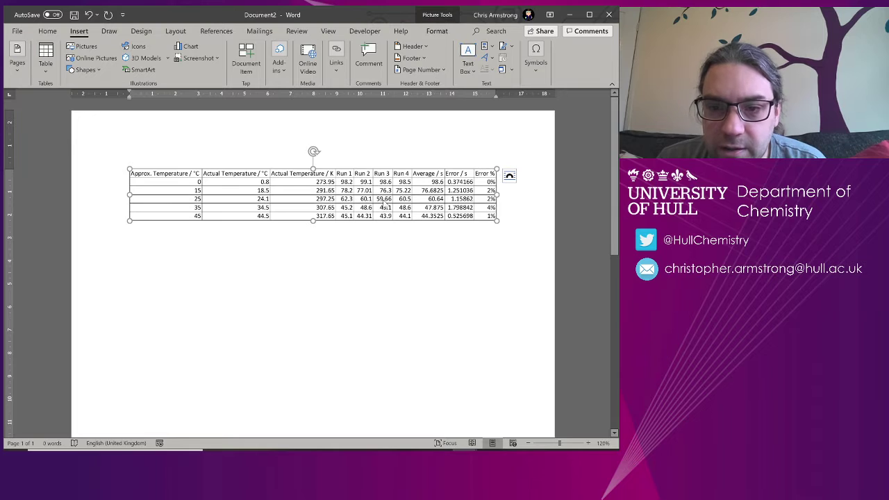
pyautogui.press('Delete')
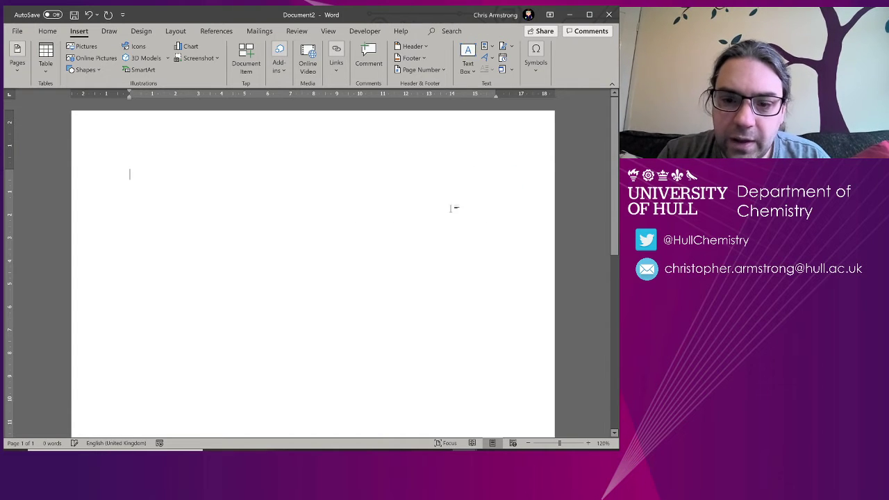
pyautogui.moveTo(464, 451)
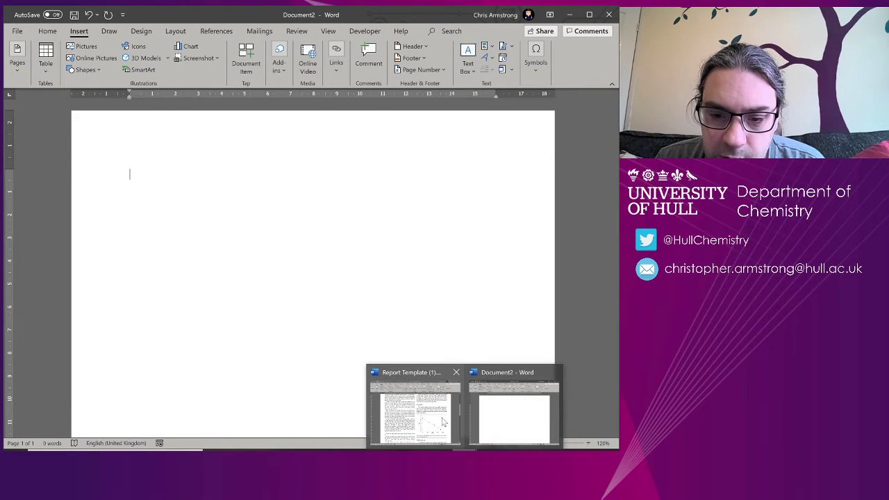
# - In Report Template (1).docx, add a blank line after the paragraph and undo a trial paste
pyautogui.click(414, 414)
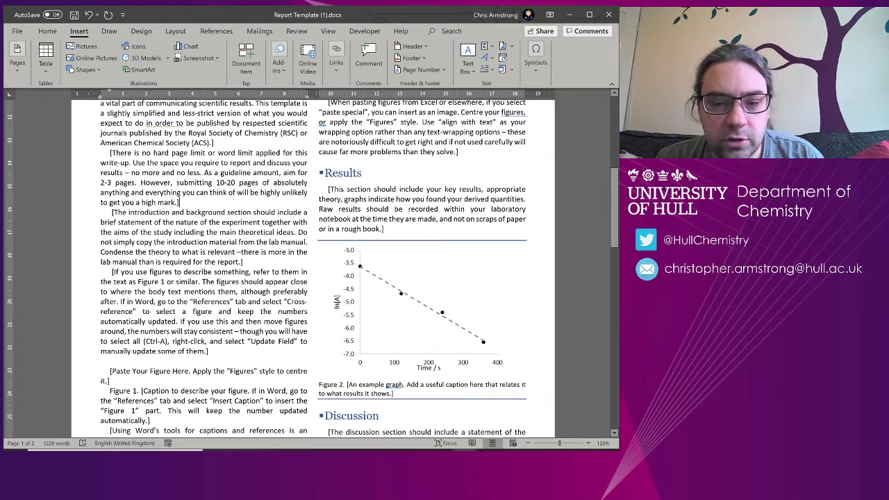
pyautogui.press('Return')
pyautogui.press('Return')
pyautogui.press('Return')
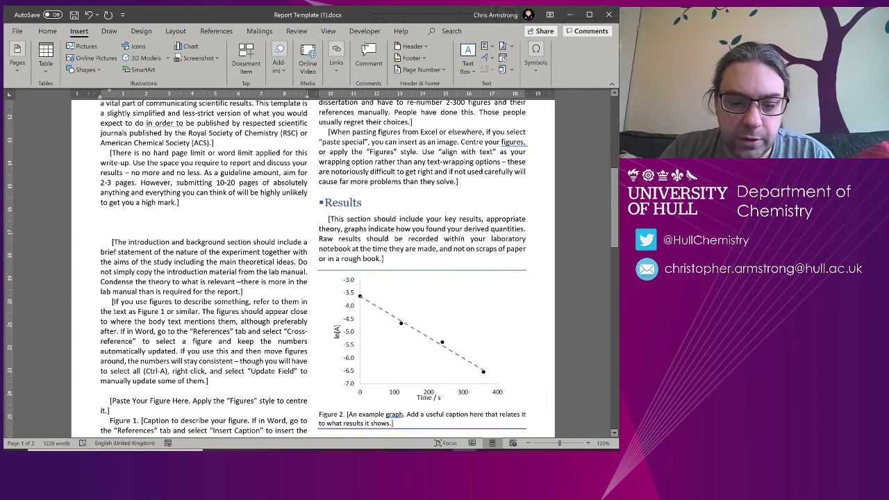
pyautogui.hotkey('ctrl', 'v')
pyautogui.hotkey('ctrl', 'z')
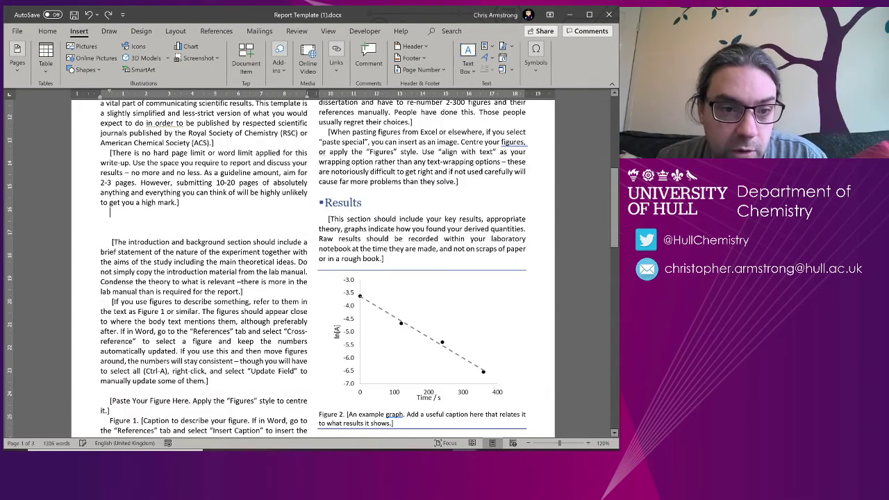
# - Paste the table as a picture, shrink it slightly, then undo the picture paste
pyautogui.rightClick(116, 212)
pyautogui.click(206, 270)
pyautogui.click(289, 236)
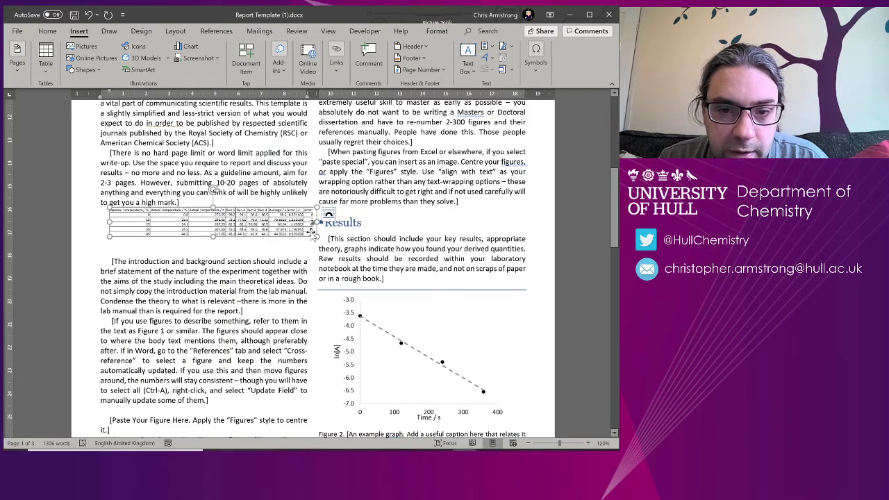
pyautogui.moveTo(313, 236); pyautogui.dragTo(302, 234)
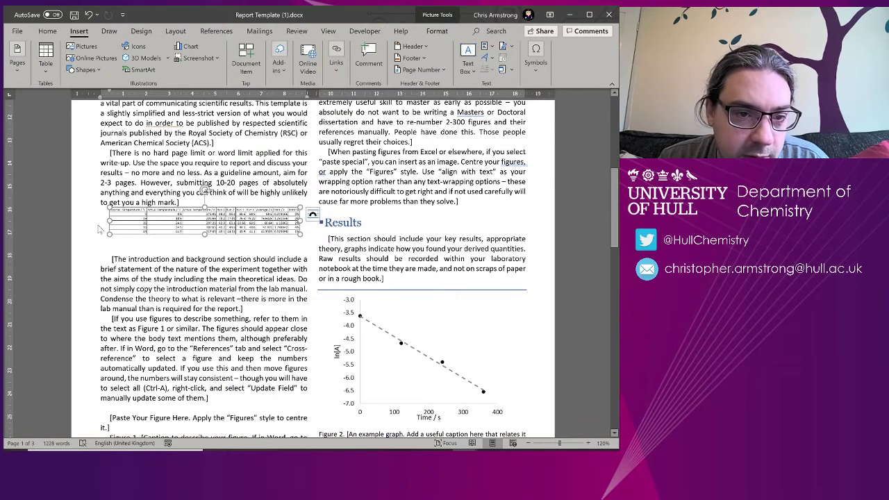
pyautogui.click(101, 230)
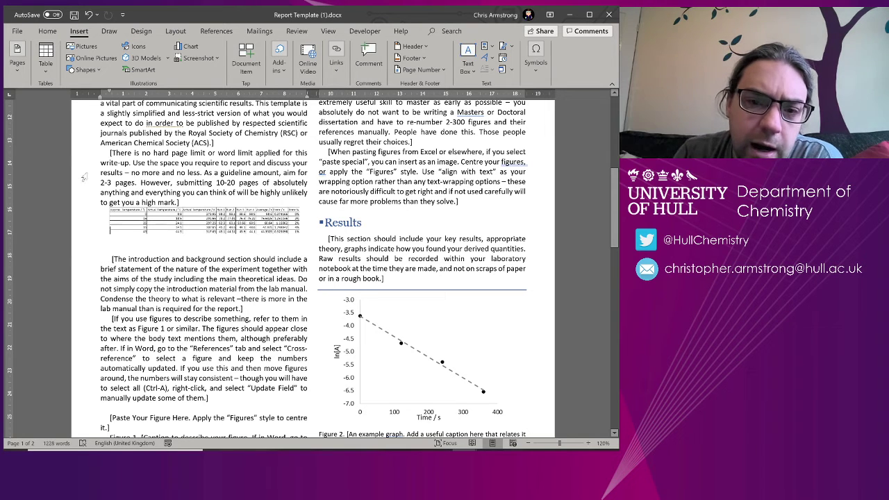
pyautogui.hotkey('ctrl', 'z')
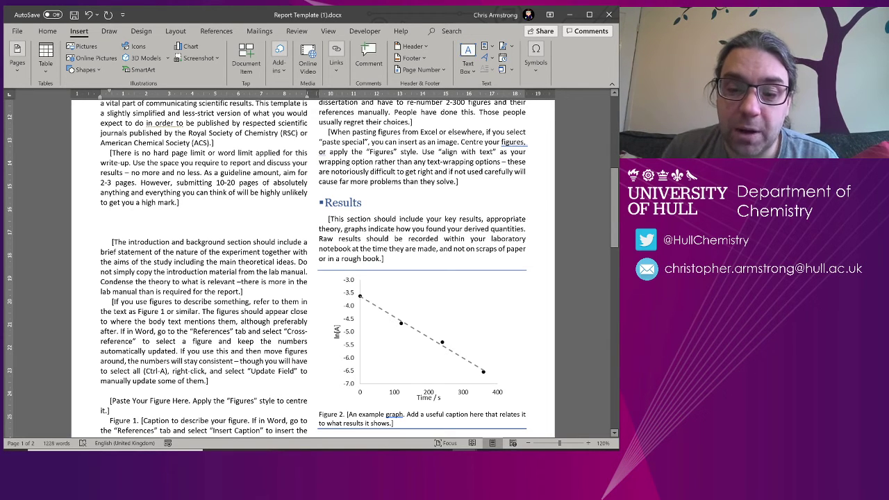
pyautogui.moveTo(457, 486)
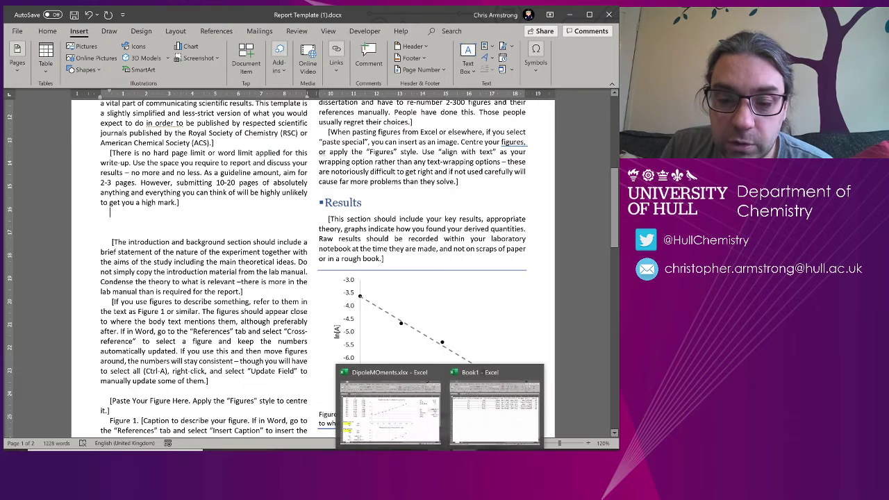
pyautogui.click(535, 451)
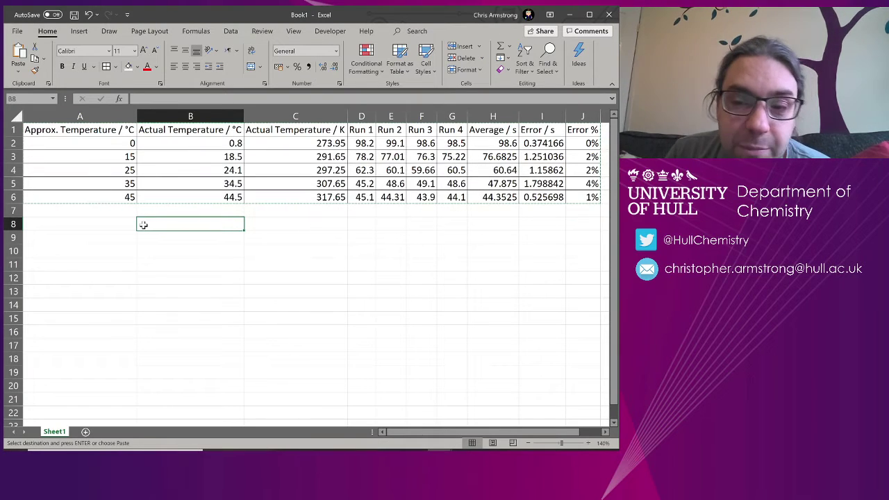
# - Undo the column width changes and confirm the A1 heading Approx. Temperature / °C
pyautogui.hotkey('ctrl', 'z')
pyautogui.hotkey('ctrl', 'z')
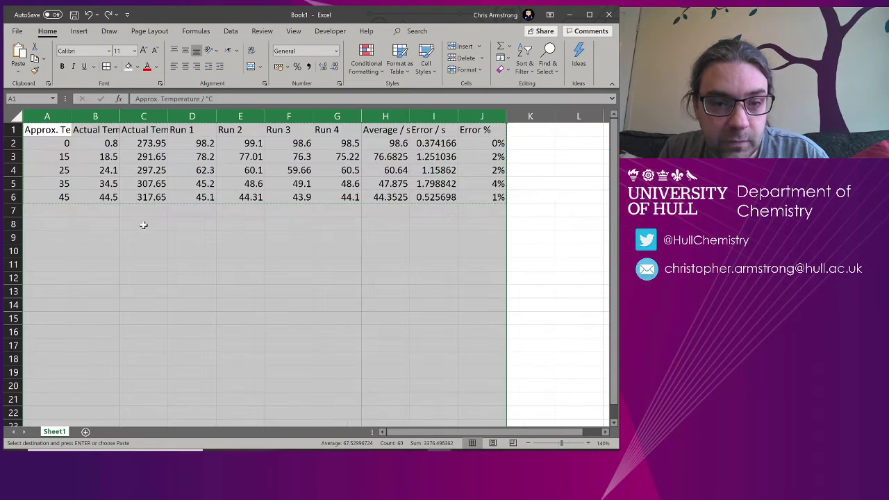
pyautogui.click(229, 222)
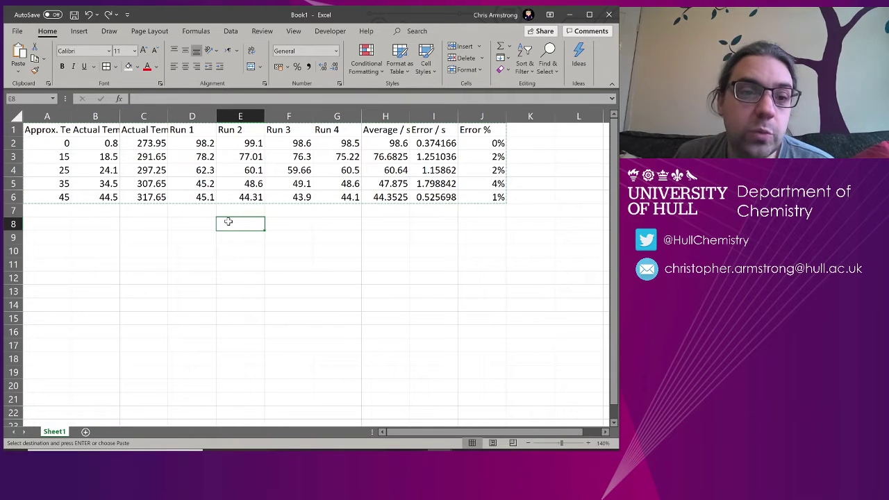
pyautogui.click(29, 138)
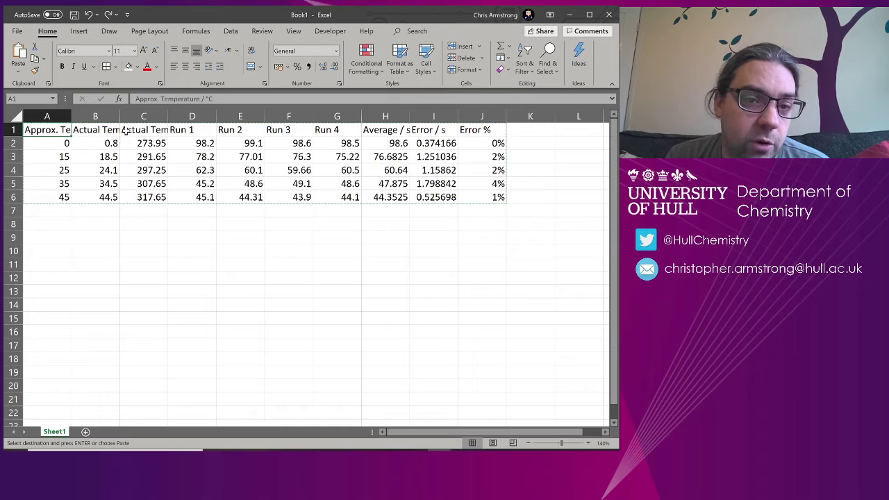
pyautogui.press('F2')
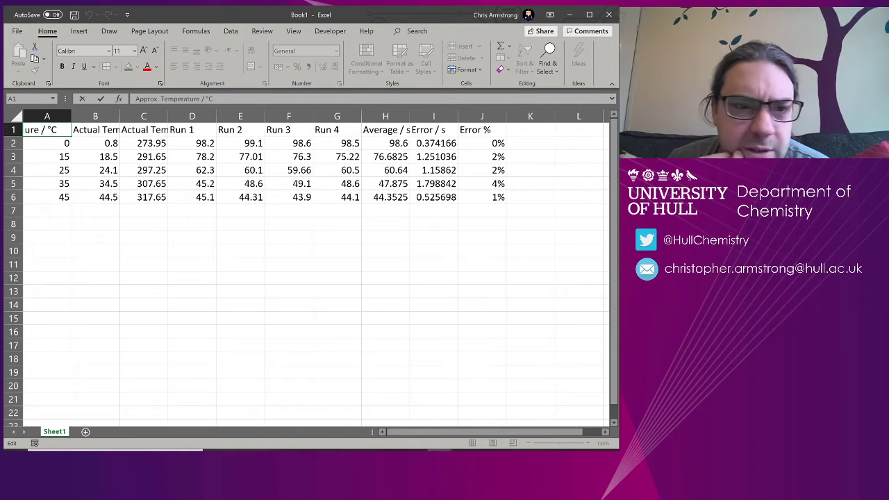
pyautogui.press('Return')
# - Step through the approximate temperatures A2:A6 and the actual temperatures in column B
pyautogui.press('Down')
pyautogui.press('Down')
pyautogui.press('Down')
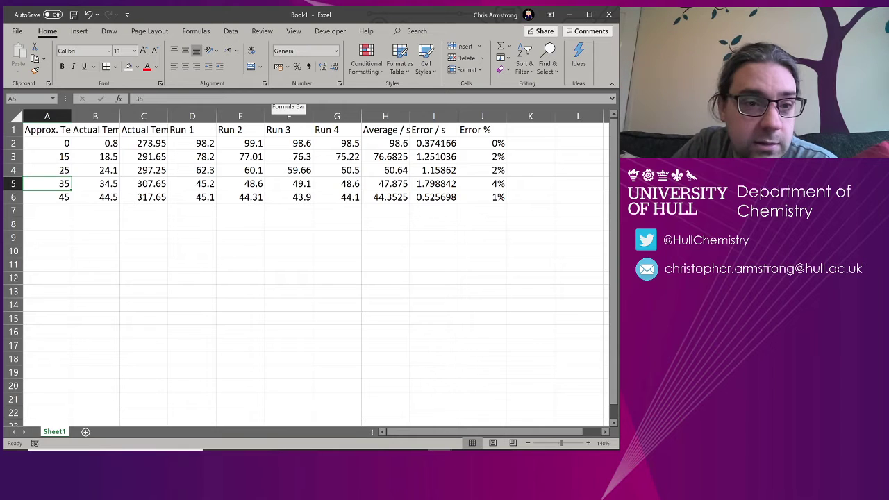
pyautogui.press('Up')
pyautogui.press('Up')
pyautogui.press('Up')
pyautogui.hotkey('shift', 'Down')
pyautogui.hotkey('shift', 'Down')
pyautogui.hotkey('shift', 'Down')
pyautogui.hotkey('shift', 'Down')
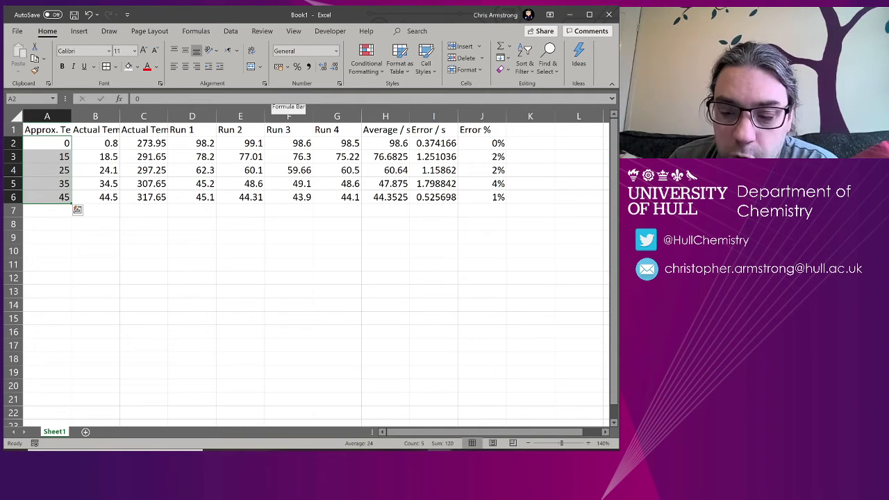
pyautogui.click(95, 143)
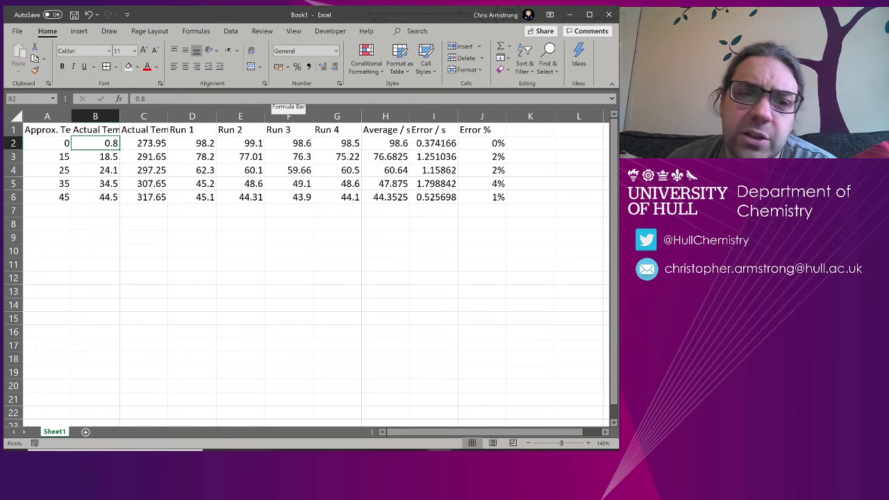
pyautogui.press('Down')
pyautogui.press('Down')
pyautogui.press('Down')
pyautogui.press('Down')
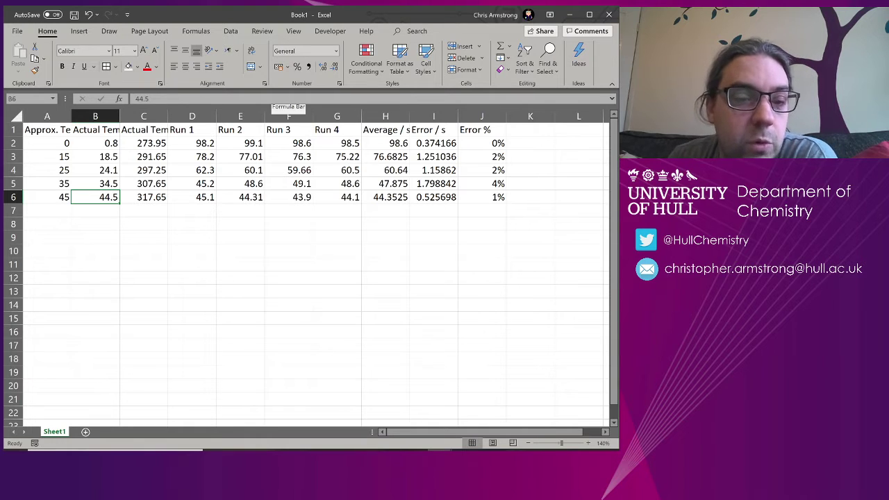
pyautogui.press('Up')
pyautogui.press('Up')
pyautogui.press('Up')
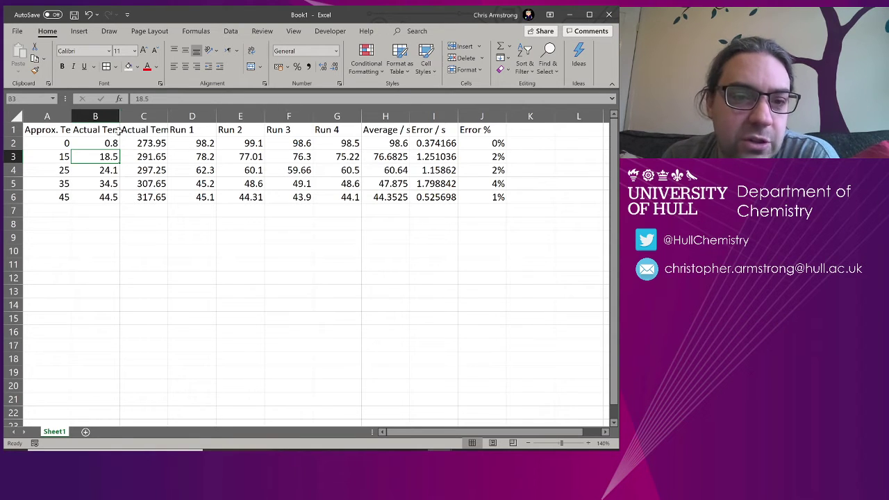
# - Delete the Approx. Temperature column A
pyautogui.moveTo(96, 142); pyautogui.dragTo(97, 197)
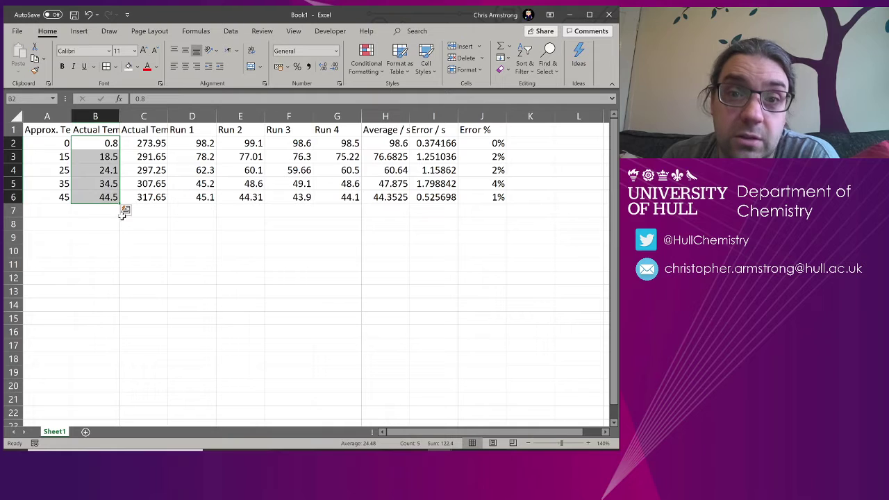
pyautogui.click(97, 224)
pyautogui.rightClick(57, 116)
pyautogui.click(83, 221)
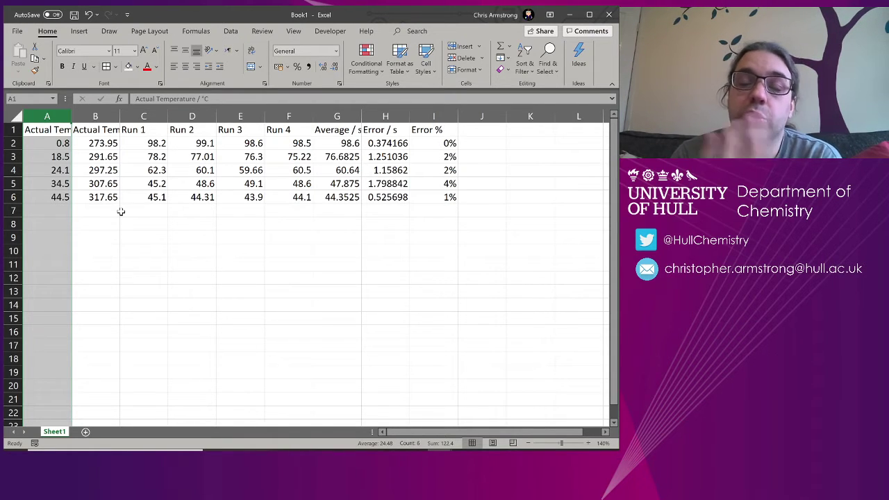
# - Compare the Celsius and Kelvin values, then delete the Actual Temperature / °C column
pyautogui.moveTo(54, 127)
pyautogui.mouseDown()
pyautogui.moveTo(52, 156)
pyautogui.moveTo(59, 128)
pyautogui.mouseUp()
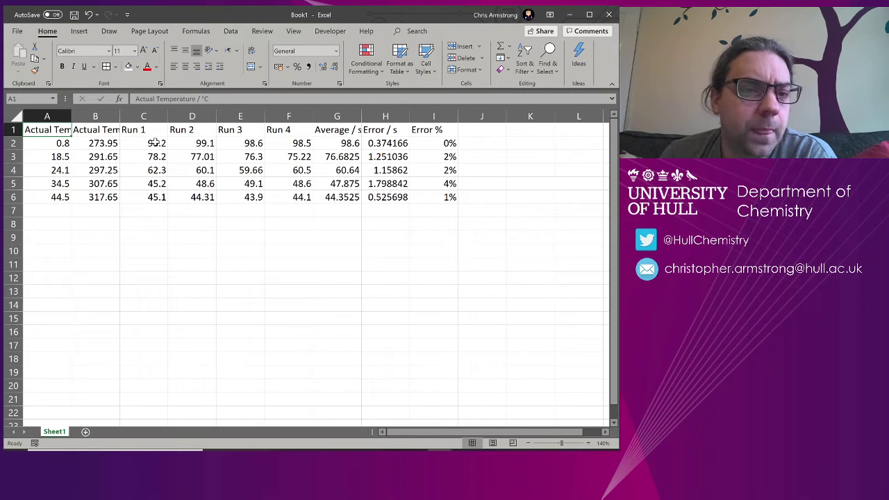
pyautogui.press('Down')
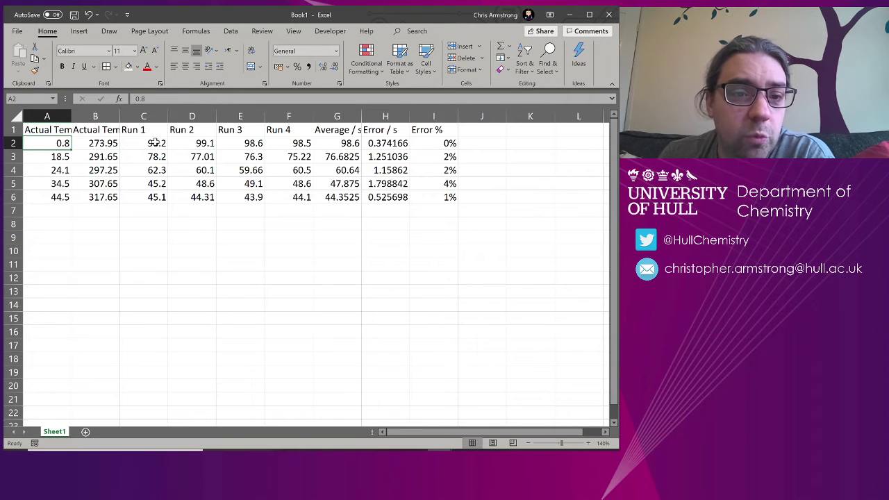
pyautogui.press('Down')
pyautogui.press('Right')
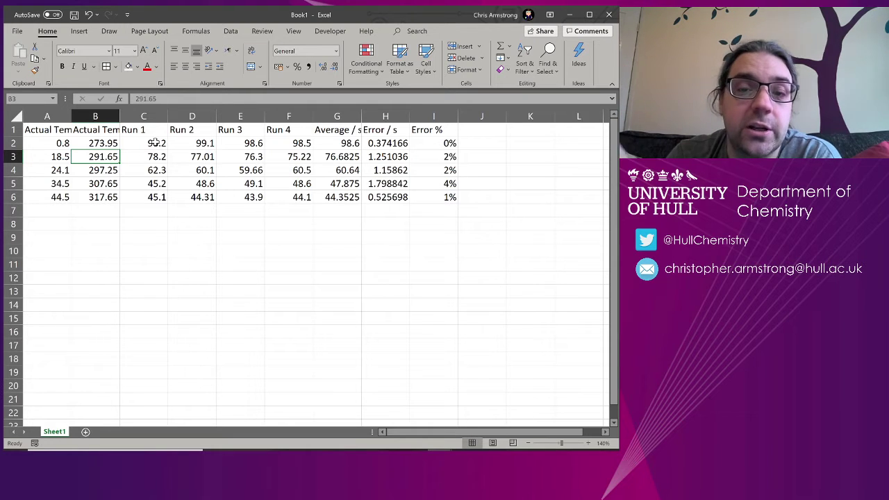
pyautogui.press('Up')
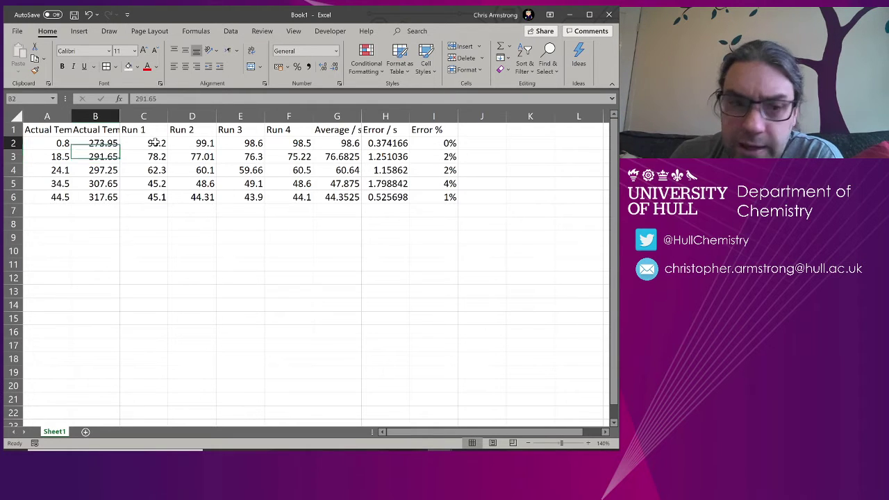
pyautogui.hotkey('shift', 'Down')
pyautogui.hotkey('shift', 'Down')
pyautogui.hotkey('shift', 'Down')
pyautogui.hotkey('shift', 'Down')
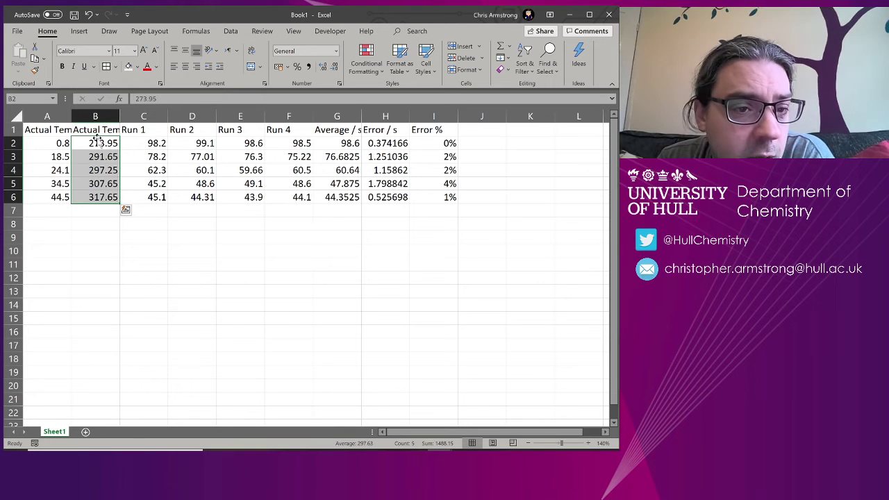
pyautogui.click(59, 116)
pyautogui.rightClick(59, 117)
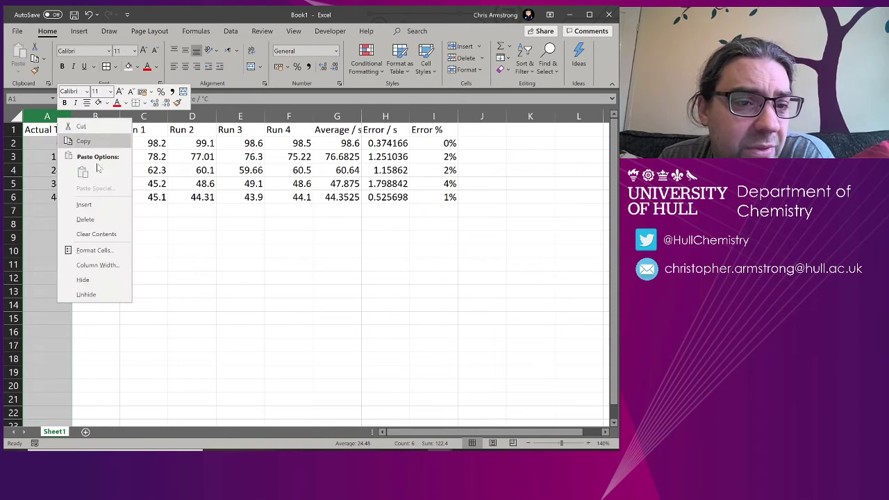
pyautogui.click(84, 219)
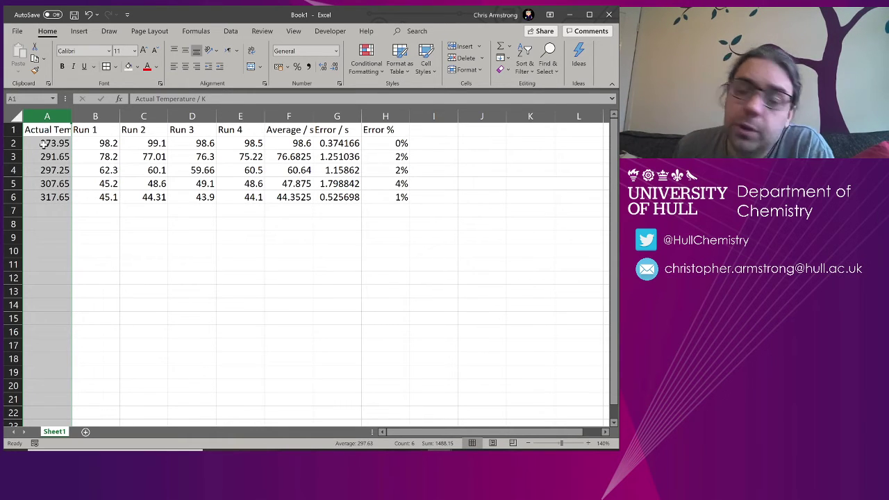
pyautogui.click(43, 143)
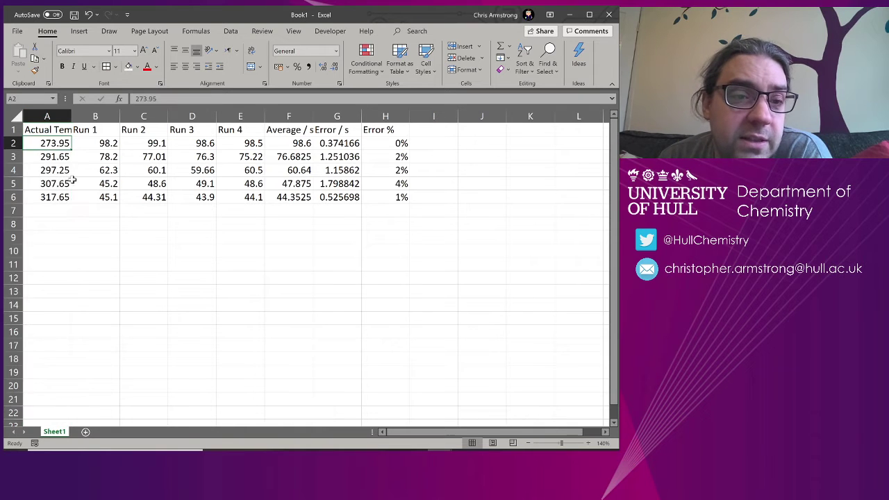
# - Shorten the A1 heading from Actual Temperature / K to T. / K
pyautogui.click(50, 129)
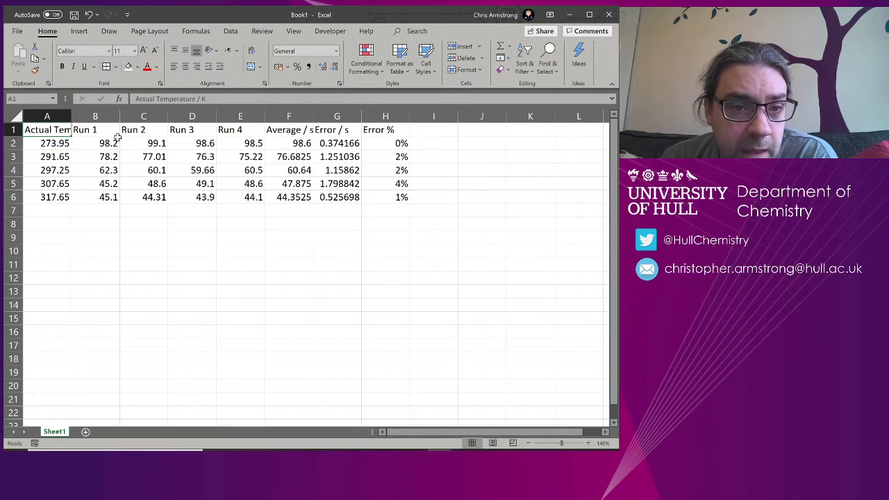
pyautogui.press('F2')
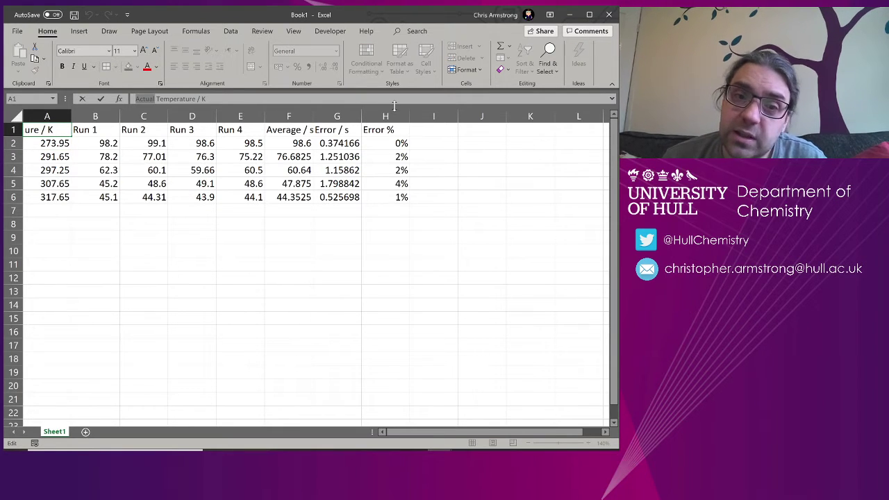
pyautogui.press('Return')
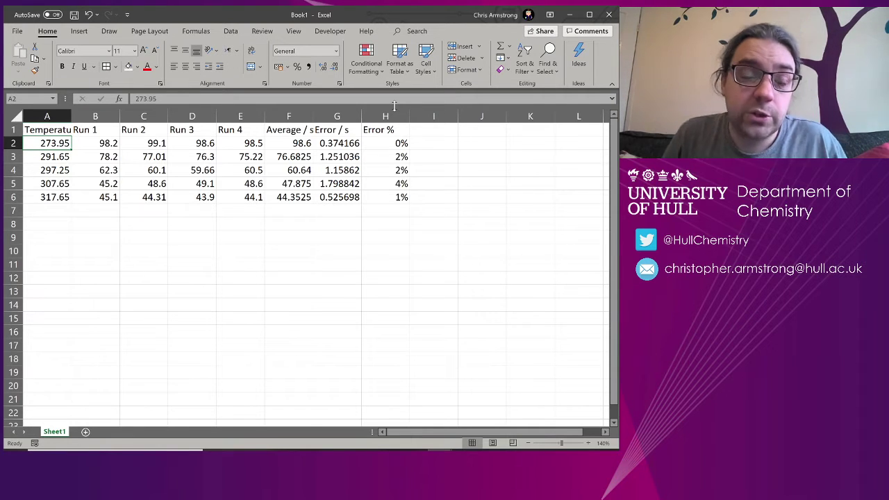
pyautogui.press('Up')
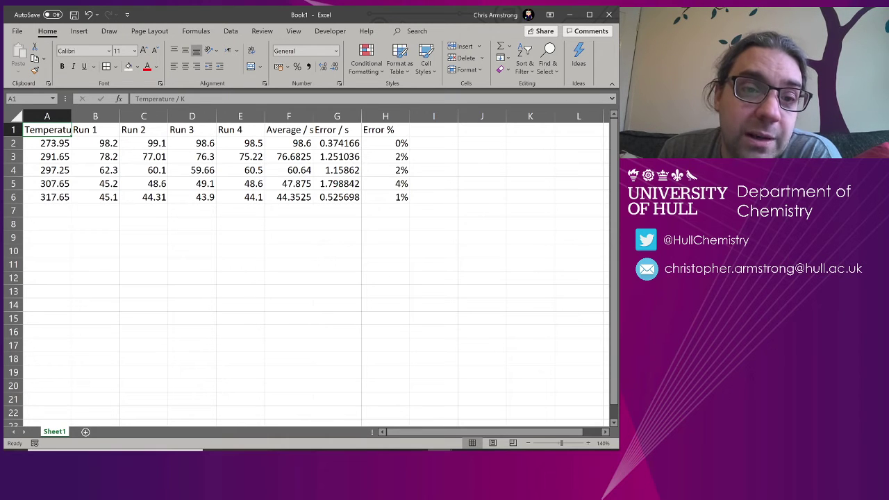
pyautogui.press('F2')
pyautogui.press('Left')
pyautogui.press('Left')
pyautogui.press('Left')
pyautogui.press('Left')
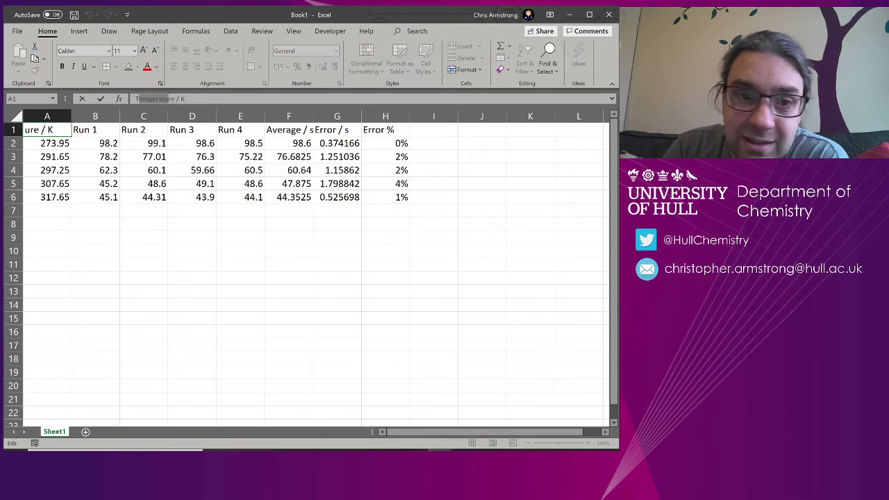
pyautogui.press('BackSpace')
pyautogui.press('BackSpace')
pyautogui.press('BackSpace')
pyautogui.press('BackSpace')
pyautogui.press('BackSpace')
pyautogui.press('BackSpace')
pyautogui.press('BackSpace')
pyautogui.press('BackSpace')
pyautogui.press('BackSpace')
pyautogui.press('BackSpace')
pyautogui.write('.')
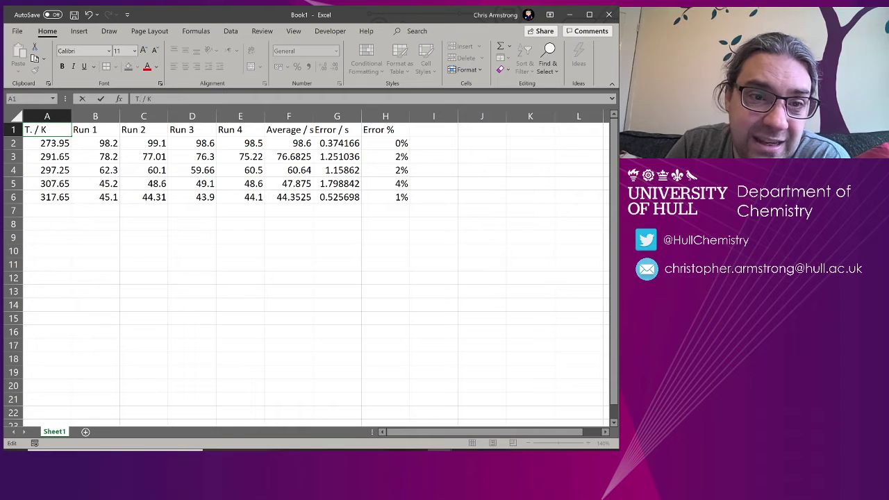
pyautogui.hotkey('ctrl', 'Return')
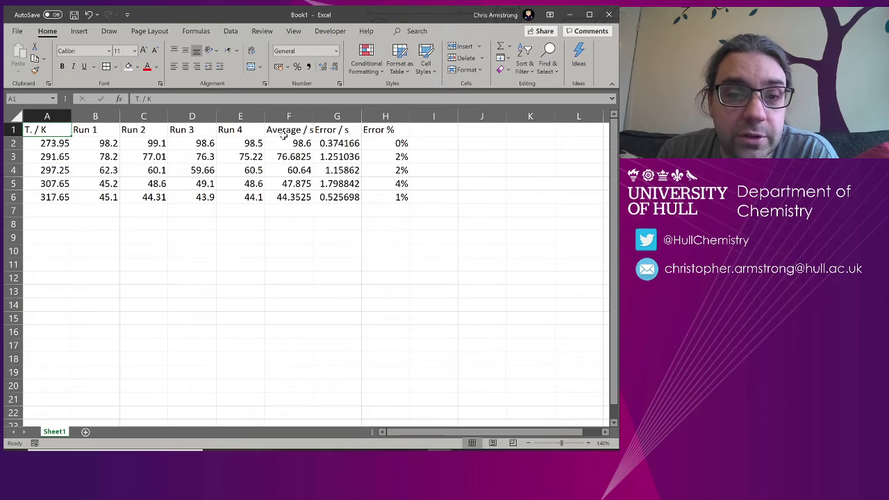
# - Replace Average in the Average / s heading with t., giving t. / s
pyautogui.click(278, 134)
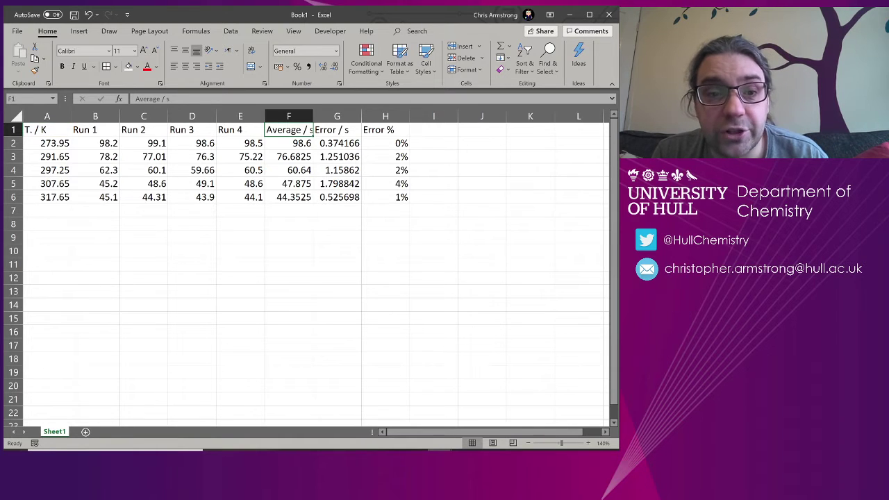
pyautogui.doubleClick(148, 99)
pyautogui.press('BackSpace')
pyautogui.write('t.')
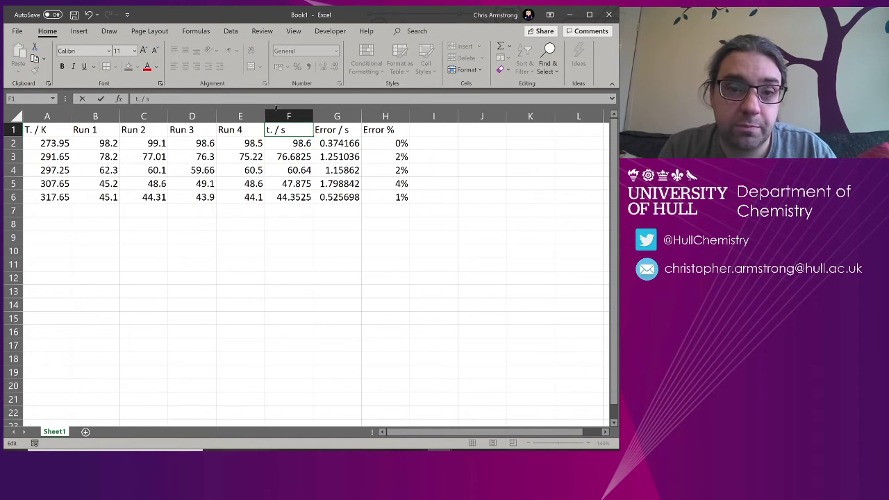
pyautogui.click(305, 169)
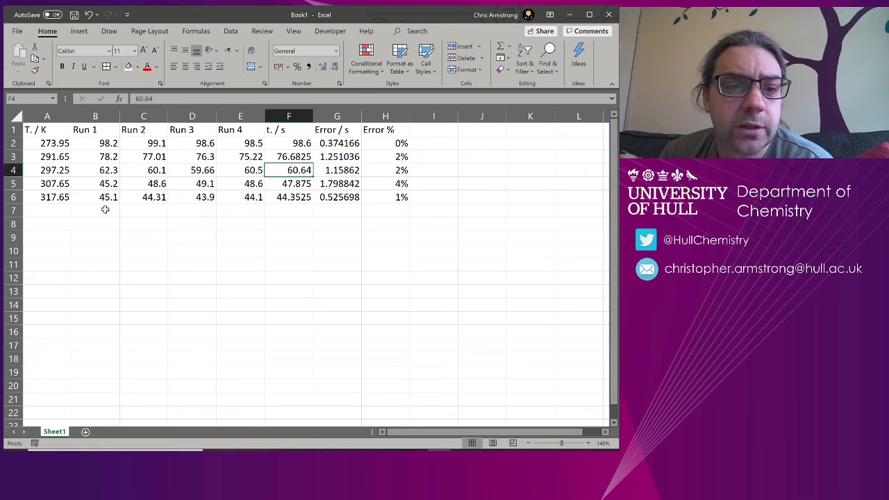
# - Move the Run 1–4 data from B1:E6 to F12:I17 and bring the t. / s column into column B
pyautogui.moveTo(95, 130); pyautogui.dragTo(250, 195)
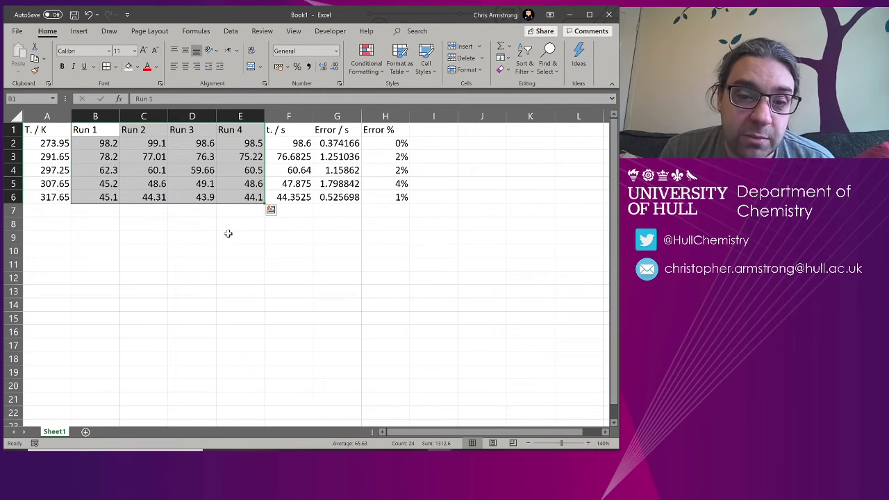
pyautogui.moveTo(227, 202); pyautogui.dragTo(420, 350)
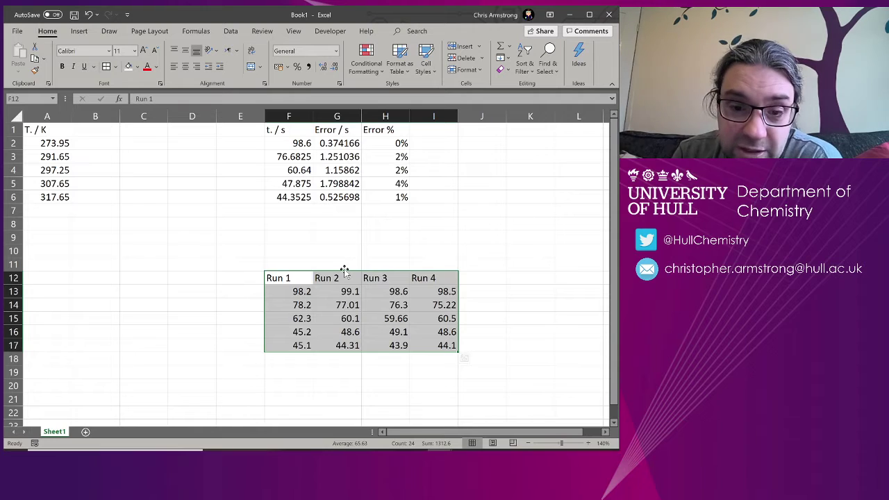
pyautogui.click(283, 310)
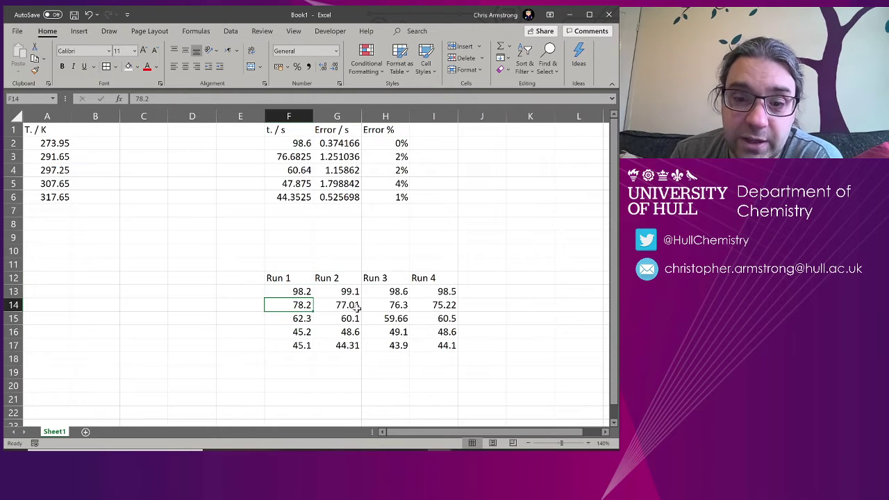
pyautogui.click(391, 308)
pyautogui.moveTo(281, 131); pyautogui.dragTo(111, 198)
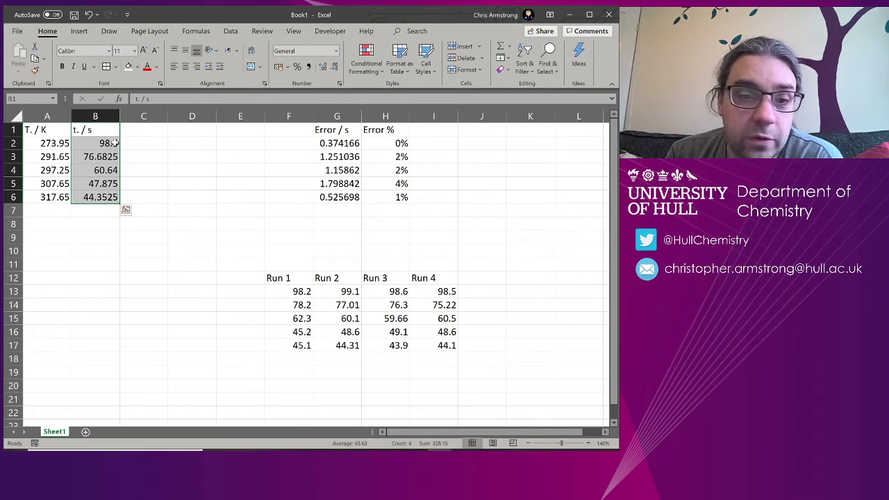
# - Clear the Error % column and drag the Error / s values into column C
pyautogui.click(343, 132)
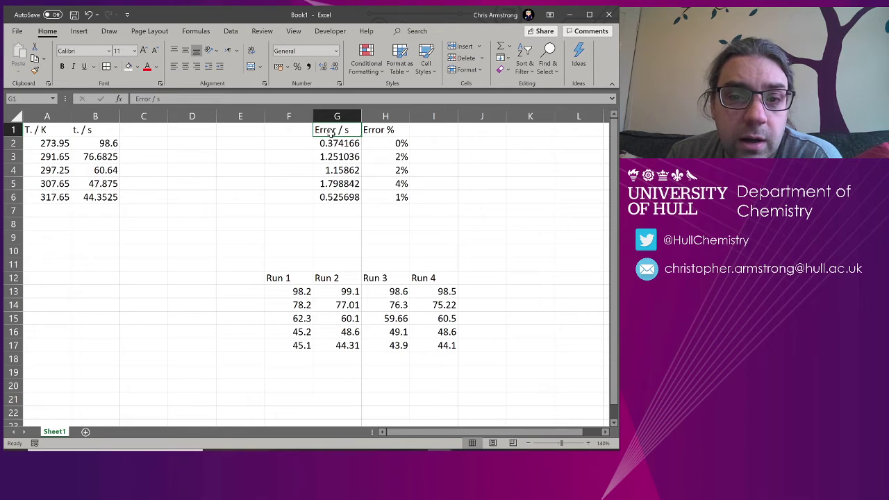
pyautogui.moveTo(333, 129); pyautogui.dragTo(349, 198)
pyautogui.click(386, 197)
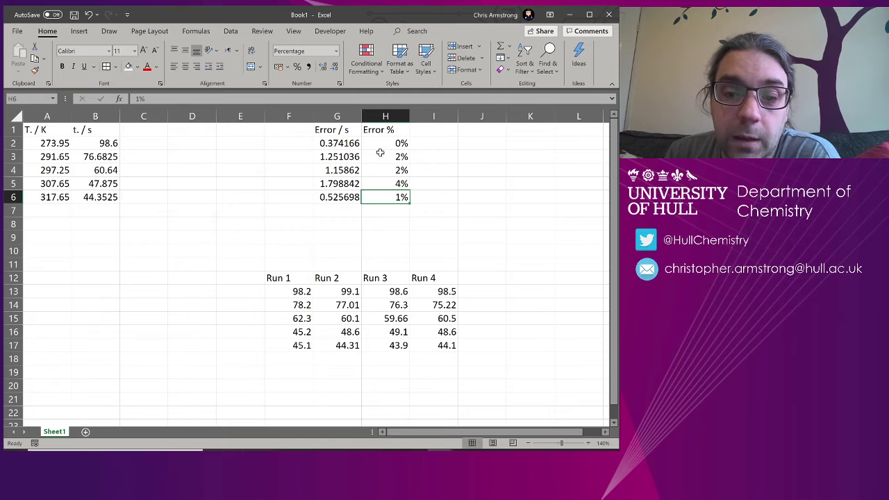
pyautogui.moveTo(384, 133); pyautogui.dragTo(384, 177)
pyautogui.hotkey('shift', 'Down')
pyautogui.hotkey('shift', 'Down')
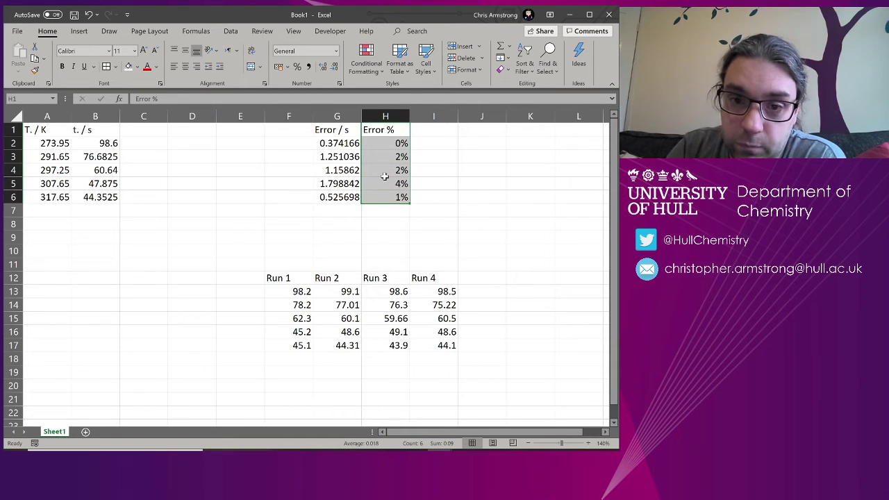
pyautogui.press('Delete')
pyautogui.moveTo(336, 131); pyautogui.dragTo(137, 204)
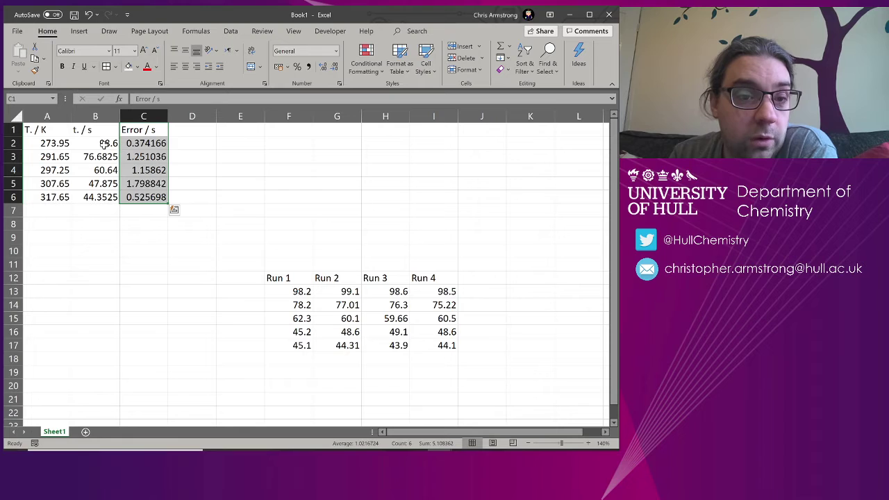
# - Adjust decimals on the T / K, t / s and Error / s columns until each shows one place
pyautogui.moveTo(61, 143); pyautogui.dragTo(53, 197)
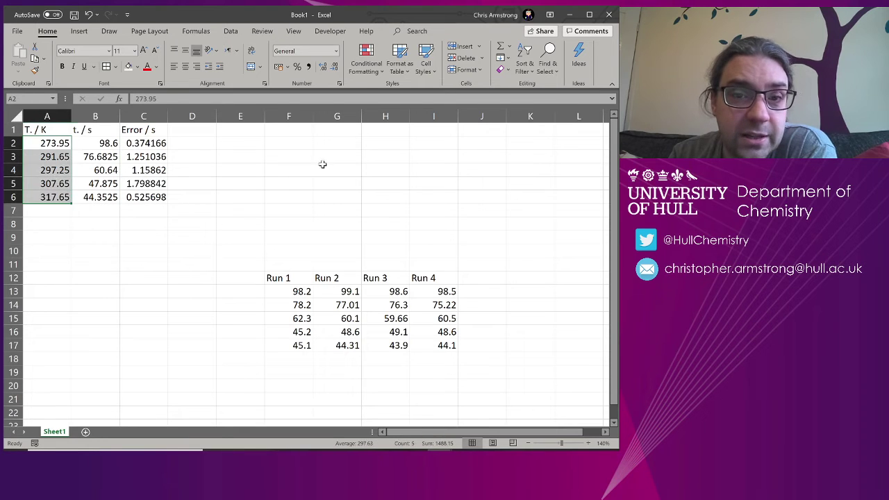
pyautogui.click(334, 67)
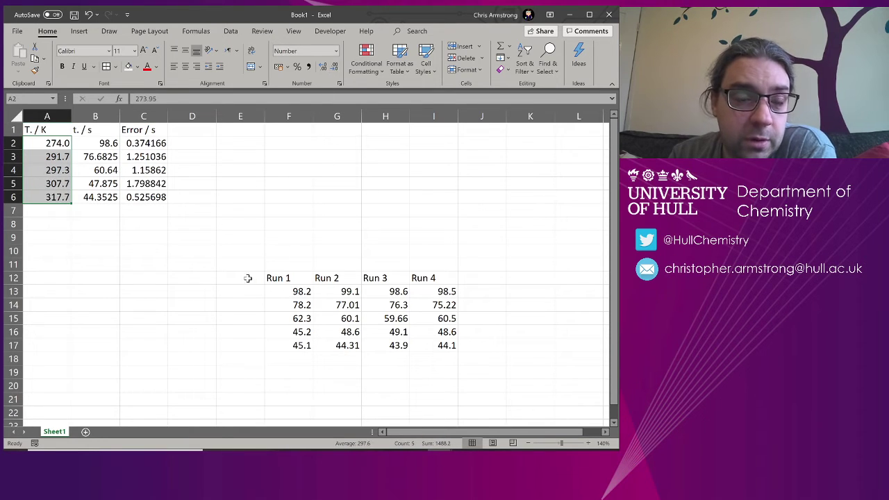
pyautogui.click(101, 143)
pyautogui.moveTo(101, 143); pyautogui.dragTo(102, 198)
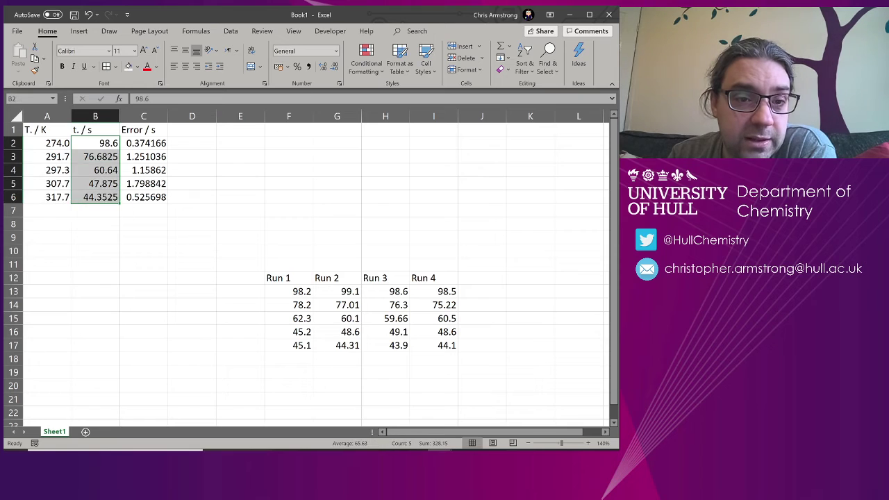
pyautogui.click(334, 67)
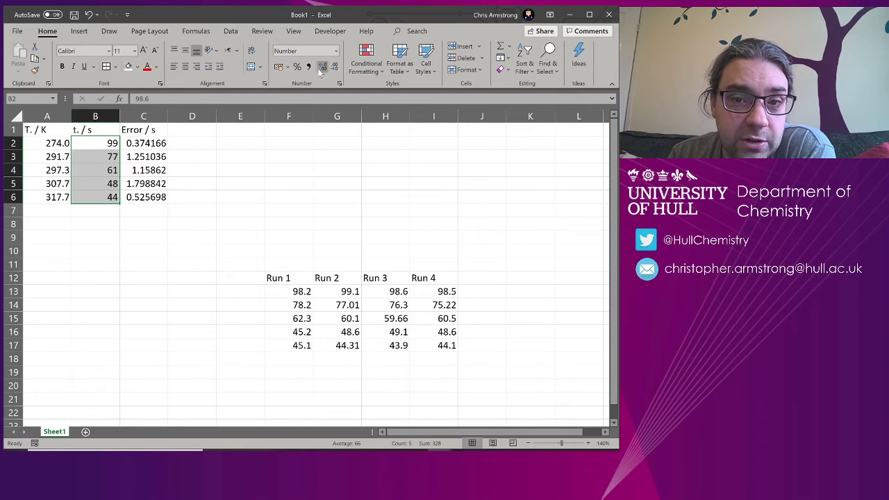
pyautogui.click(322, 67)
pyautogui.moveTo(148, 141); pyautogui.dragTo(144, 198)
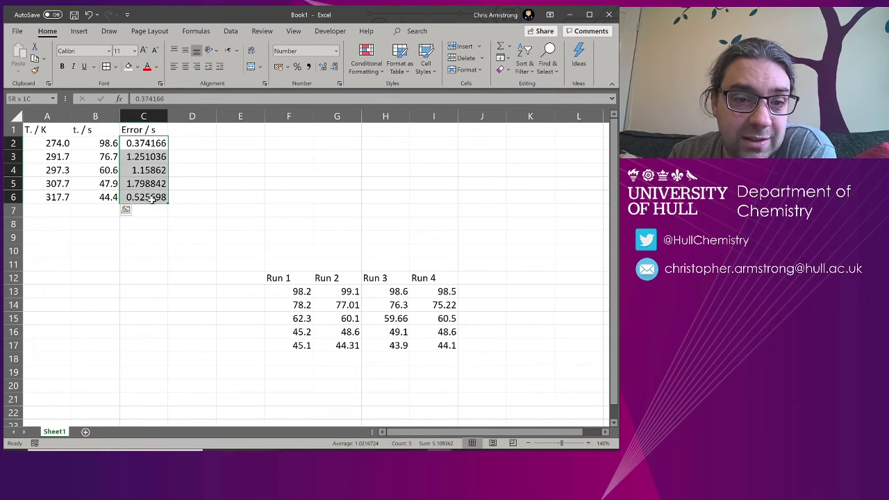
pyautogui.click(334, 68)
pyautogui.click(334, 67)
pyautogui.click(334, 67)
pyautogui.click(334, 67)
pyautogui.click(334, 67)
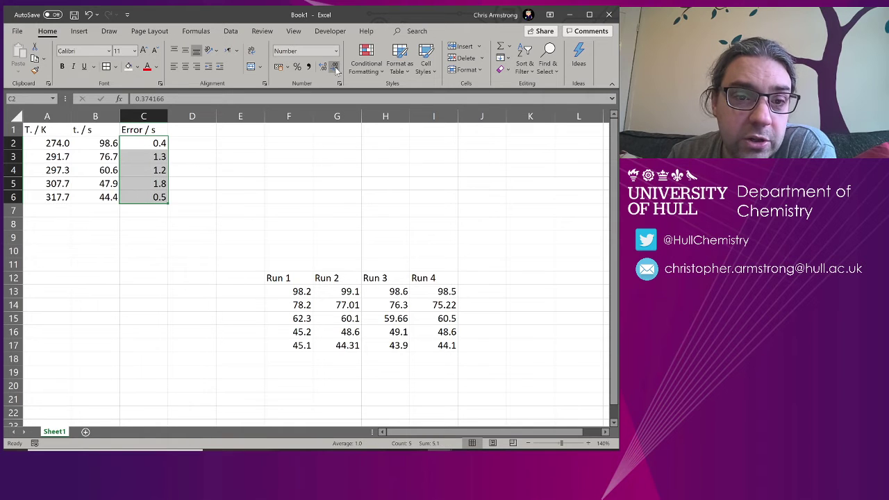
pyautogui.click(250, 130)
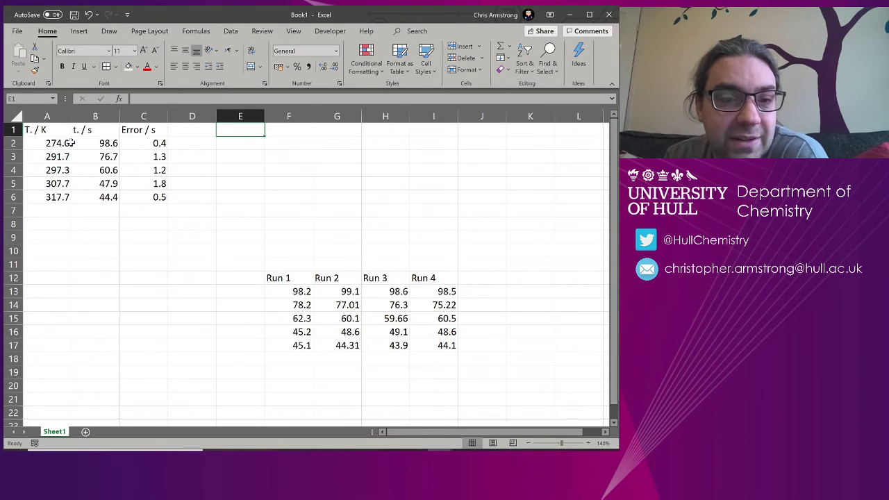
# - Centre A1:C6, apply the first Light table style with headers, and copy the table
pyautogui.moveTo(46, 132); pyautogui.dragTo(131, 197)
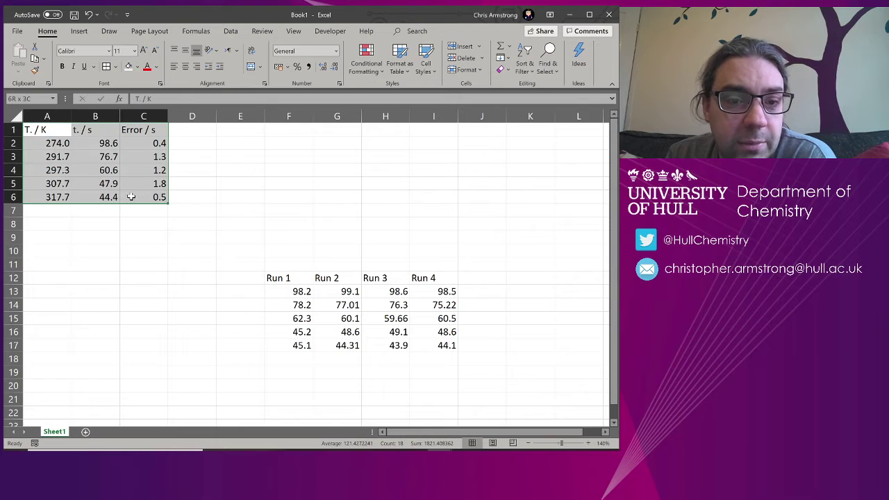
pyautogui.click(185, 66)
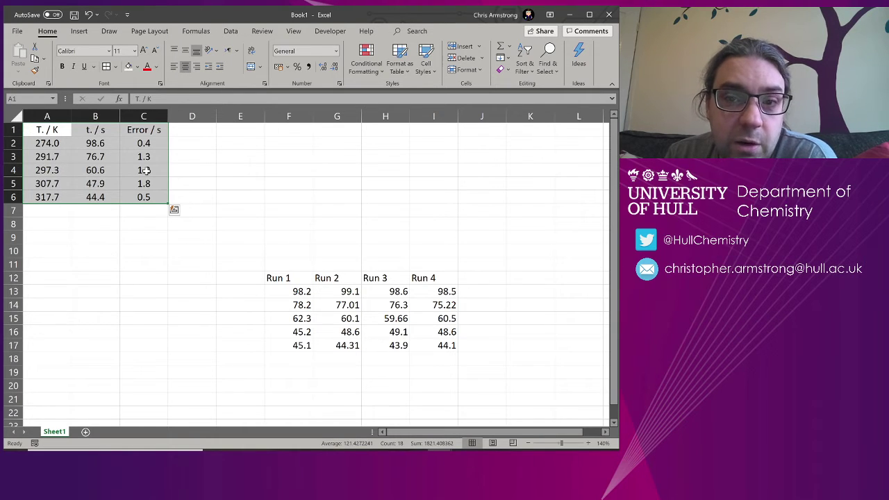
pyautogui.click(400, 68)
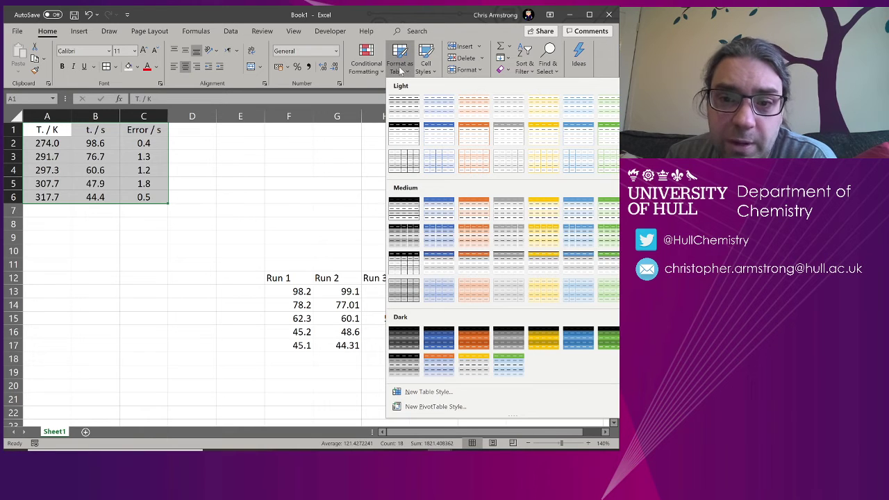
pyautogui.click(406, 110)
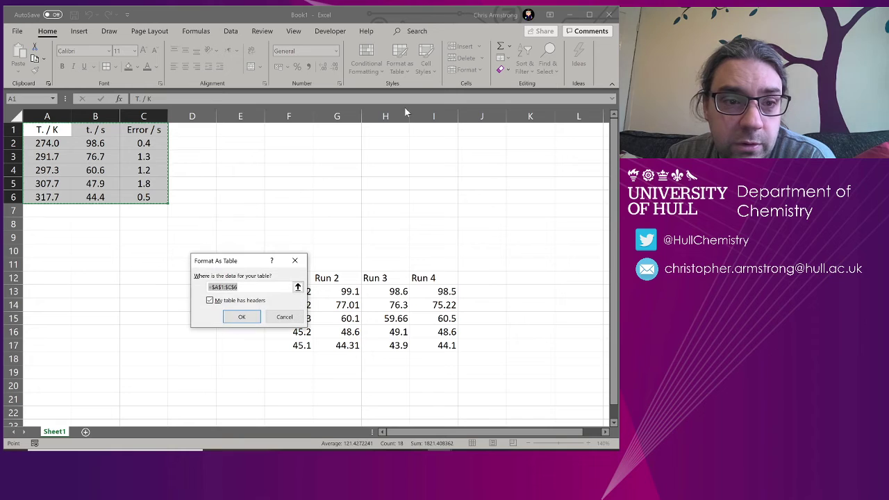
pyautogui.click(241, 316)
pyautogui.click(240, 211)
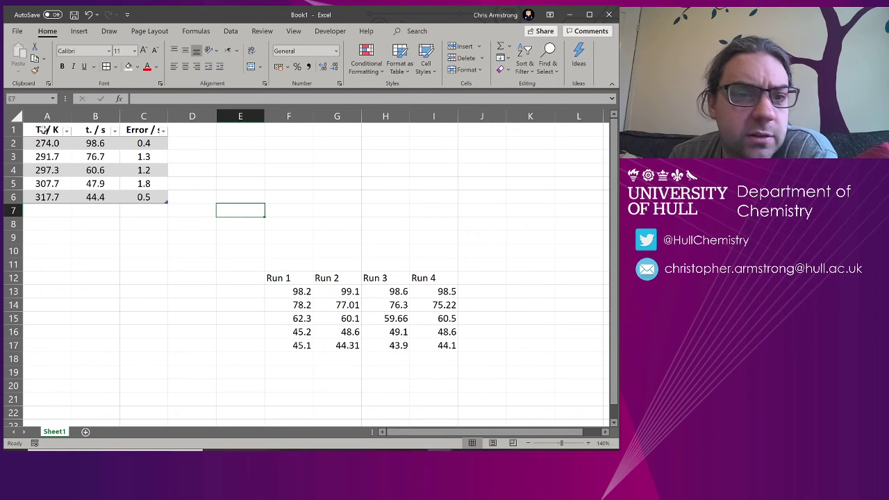
pyautogui.moveTo(39, 129); pyautogui.dragTo(143, 198)
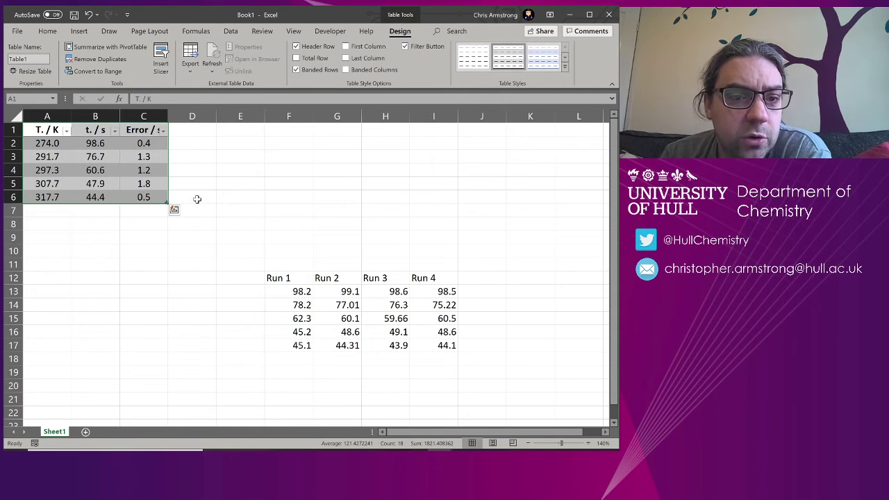
pyautogui.hotkey('ctrl', 'c')
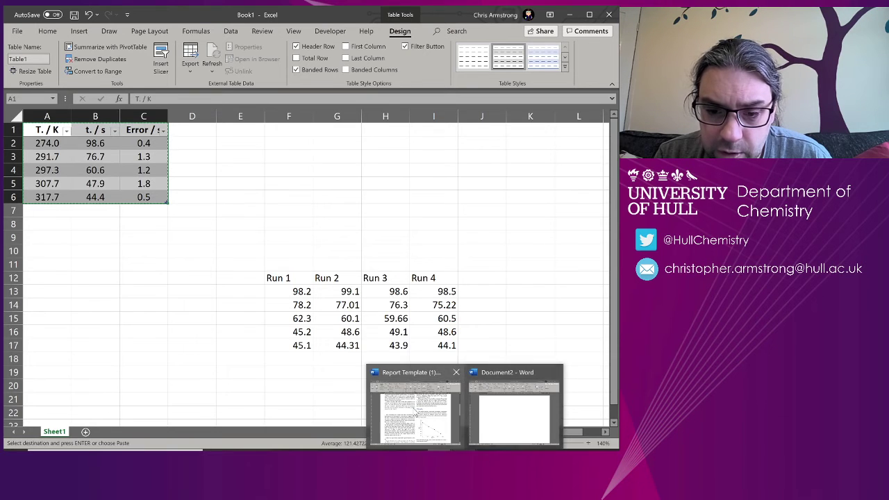
# - Paste the copied T. / K, t. / s, Error / s table into the Word report template
pyautogui.click(417, 385)
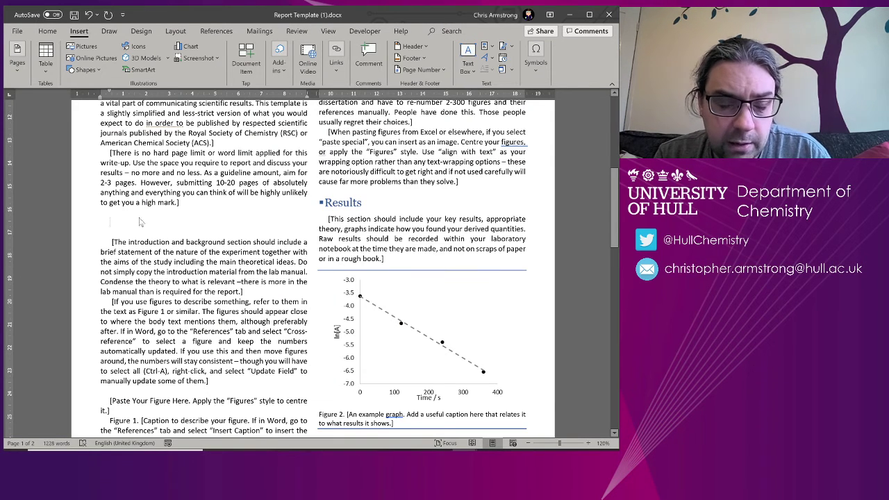
pyautogui.hotkey('ctrl', 'v')
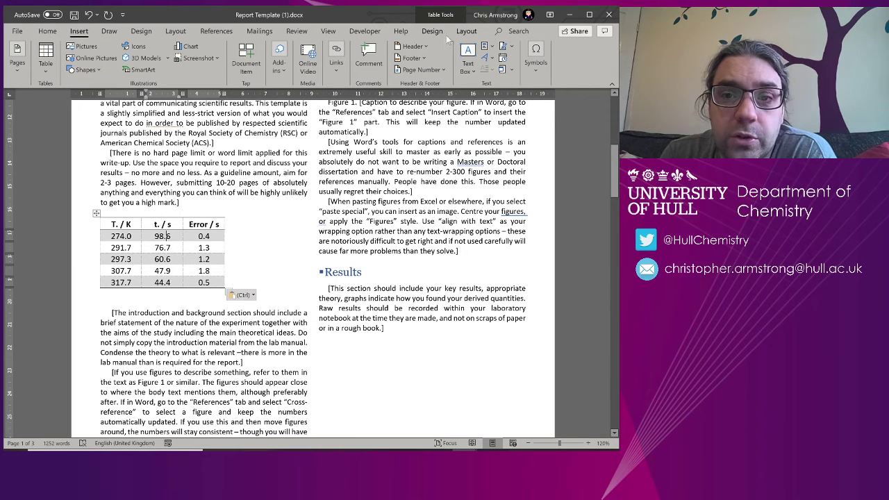
pyautogui.click(468, 32)
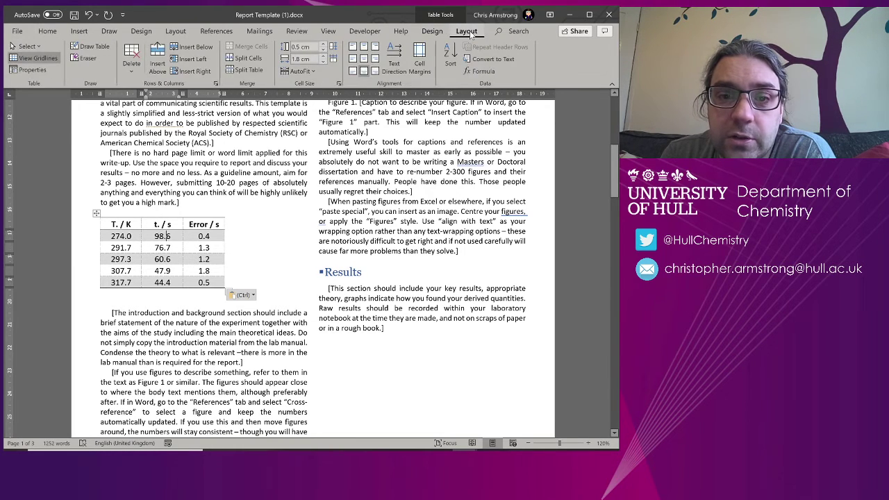
# - Try AutoFit Contents and Fixed Column Width, then settle on AutoFit Window for the data table
pyautogui.click(308, 74)
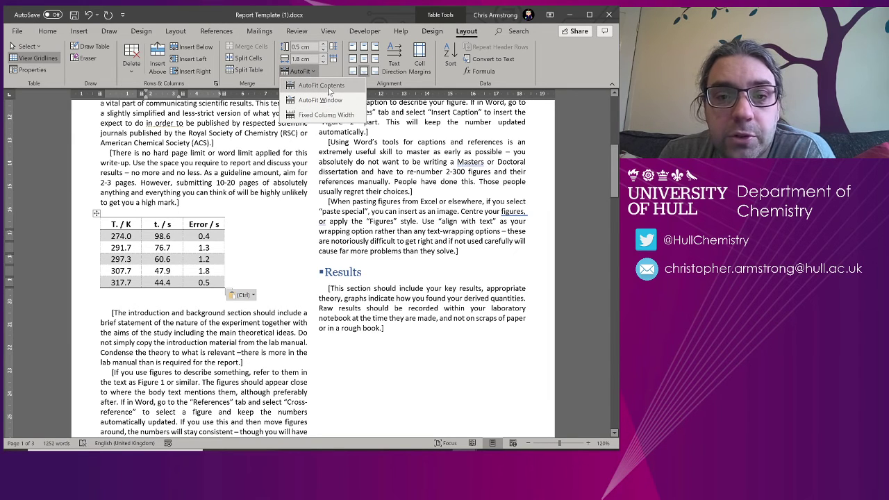
pyautogui.click(321, 86)
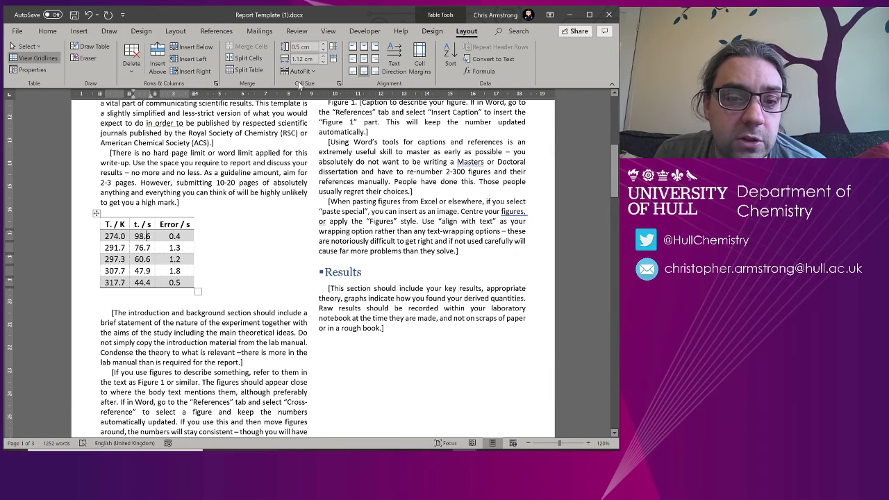
pyautogui.click(313, 72)
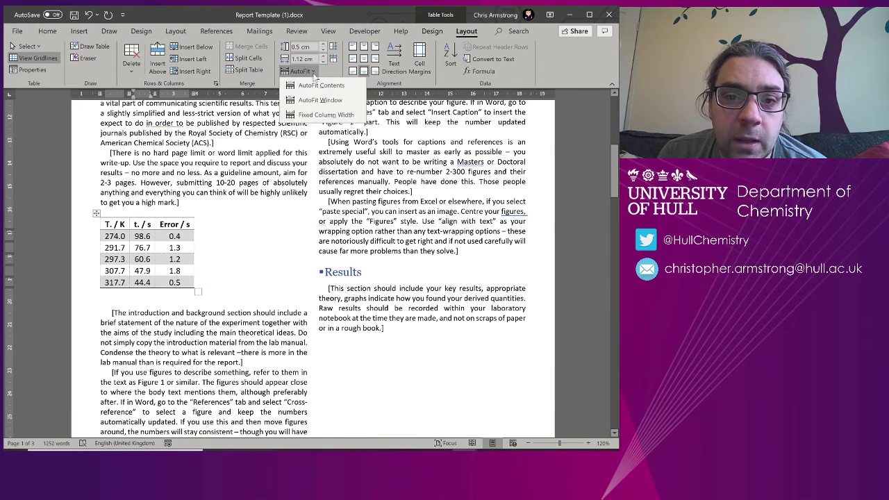
pyautogui.click(324, 115)
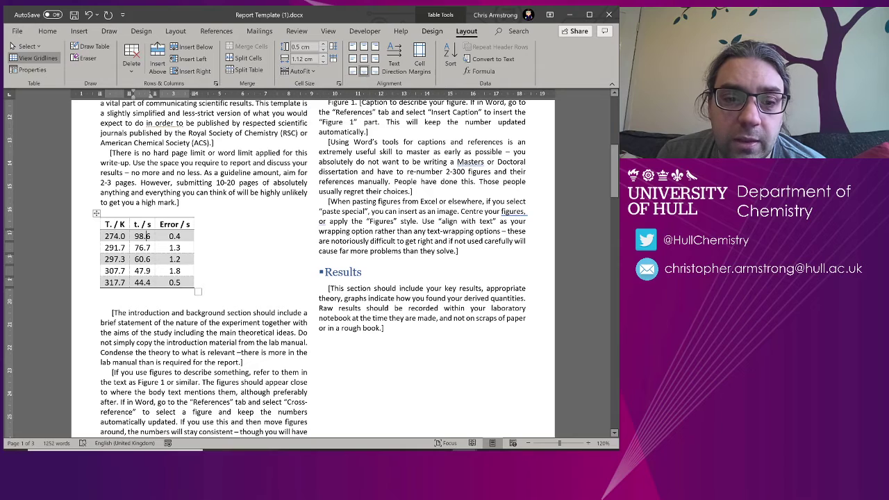
pyautogui.click(312, 72)
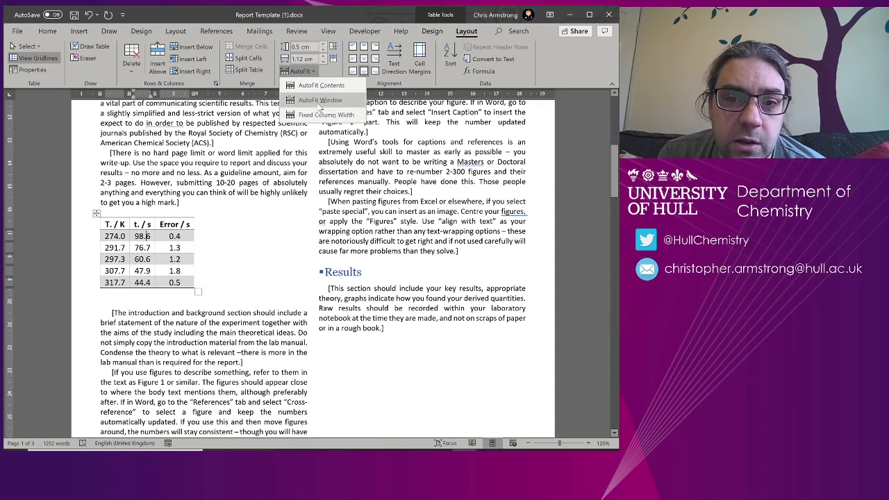
pyautogui.click(319, 101)
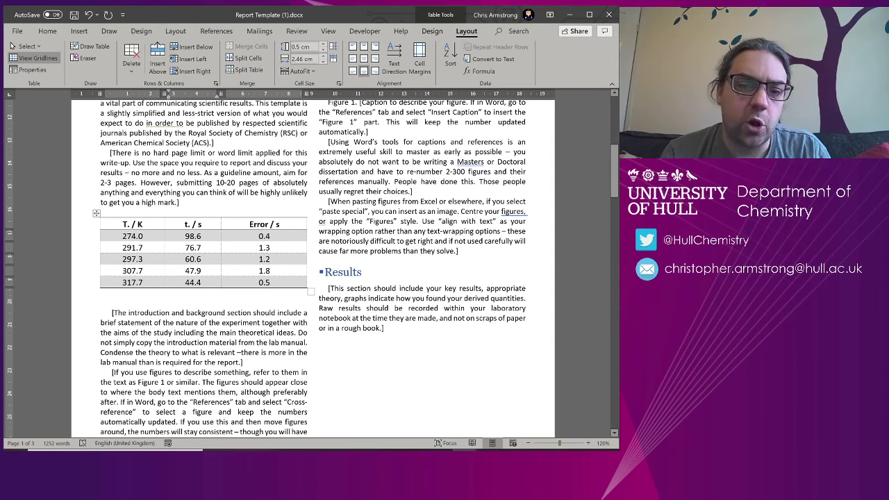
# - Widen the t / s column slightly and move to the empty line below the table
pyautogui.click(220, 247)
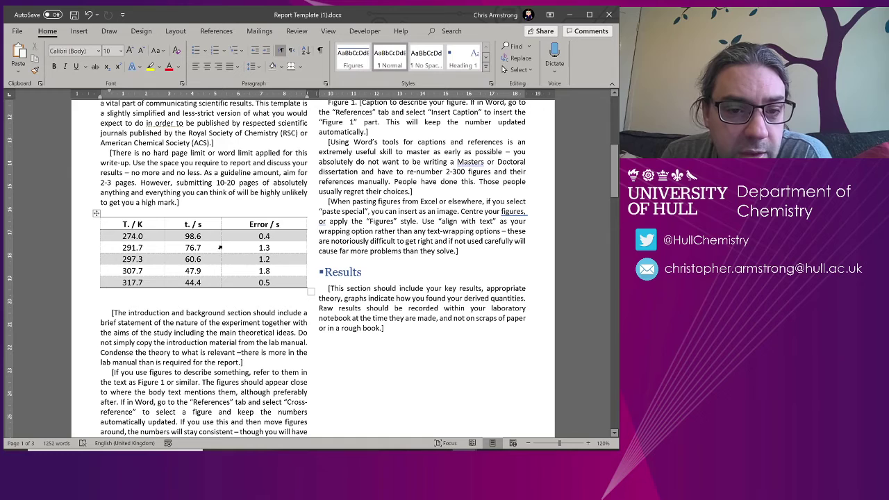
pyautogui.moveTo(221, 245); pyautogui.dragTo(237, 246)
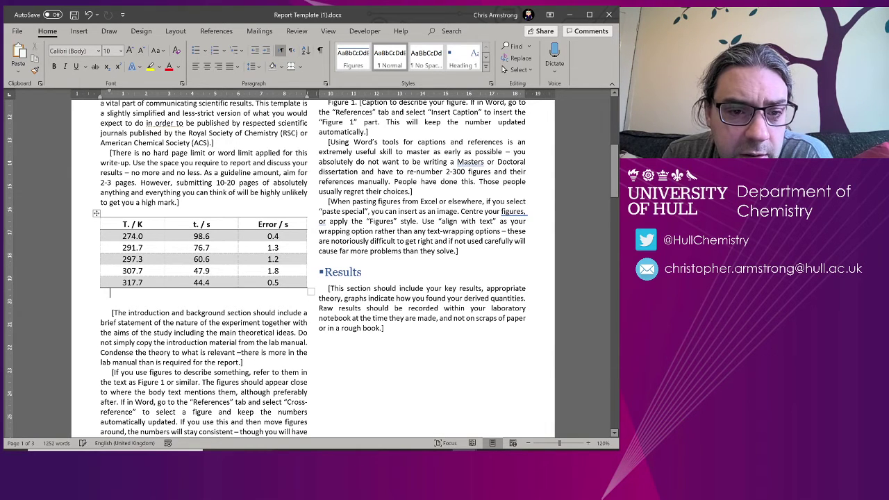
pyautogui.click(143, 247)
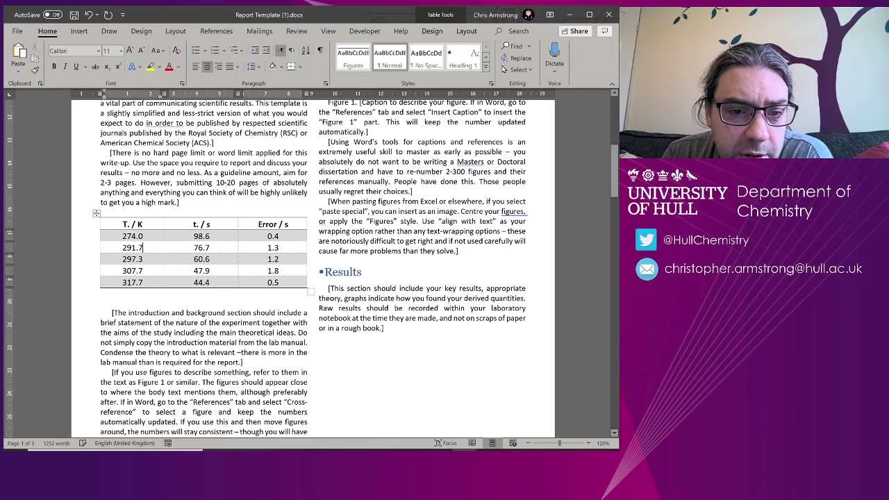
pyautogui.click(110, 292)
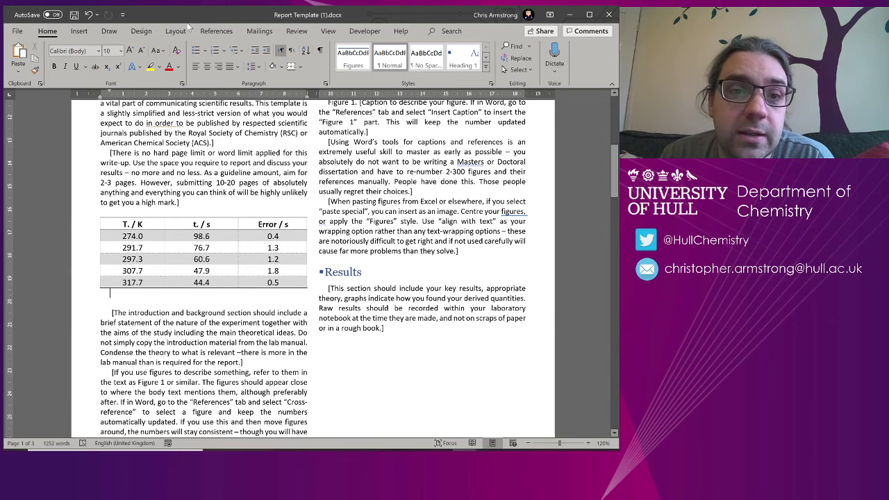
# - Insert a default 'Figure 1' caption from References, then undo it
pyautogui.click(224, 34)
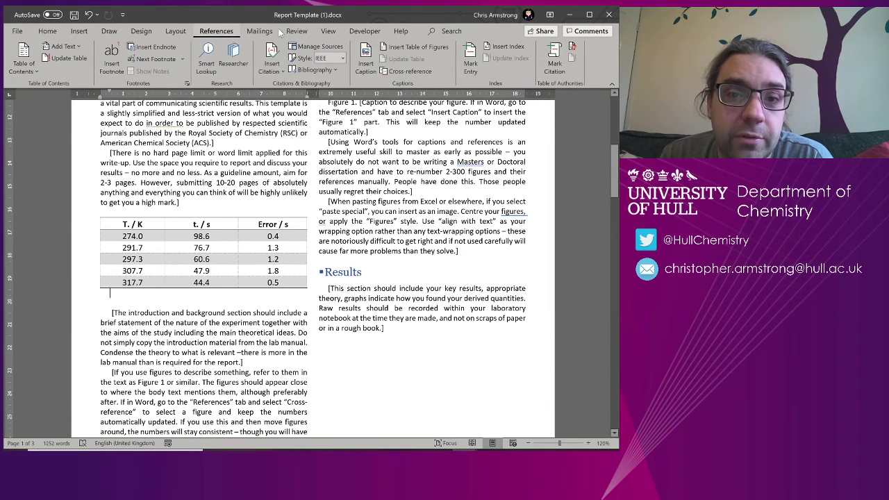
pyautogui.click(370, 75)
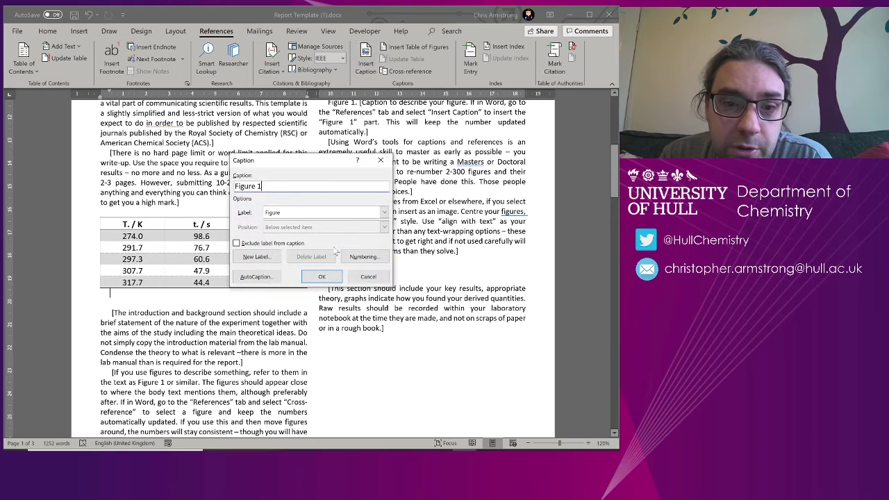
pyautogui.click(324, 277)
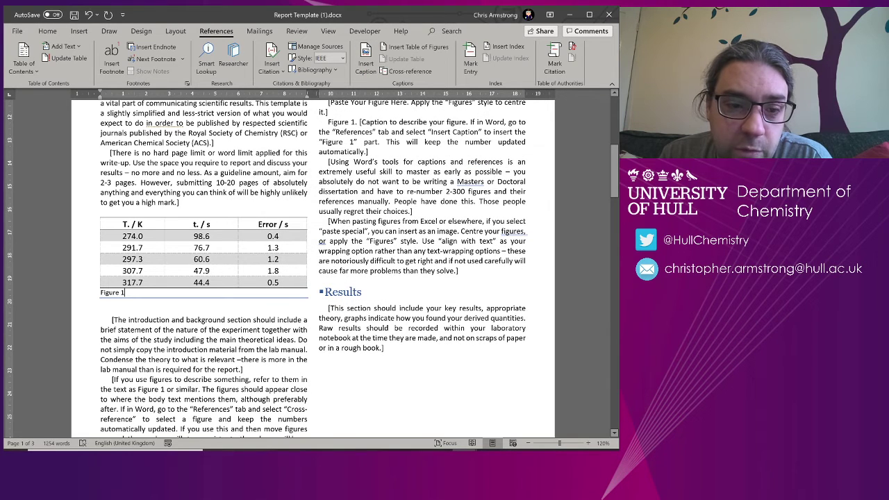
pyautogui.hotkey('ctrl', 'z')
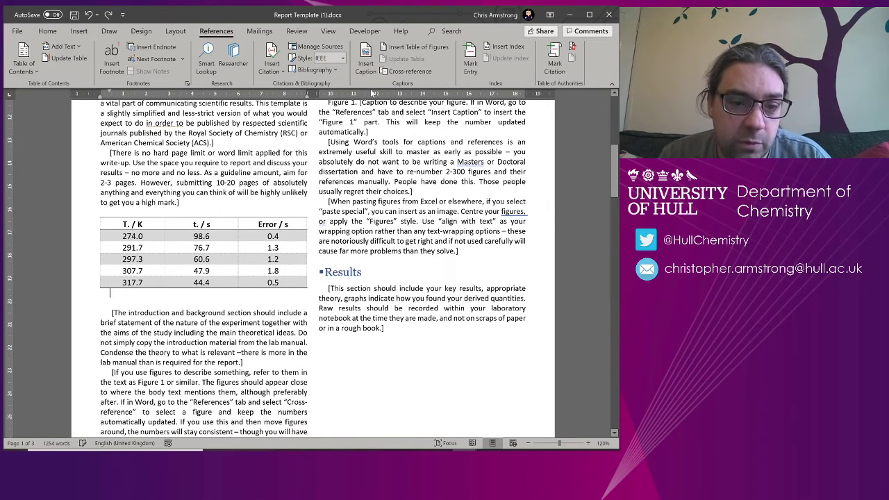
# - Insert a Table-labelled caption reading 'Data used in the Arrhenius equation.'
pyautogui.click(366, 63)
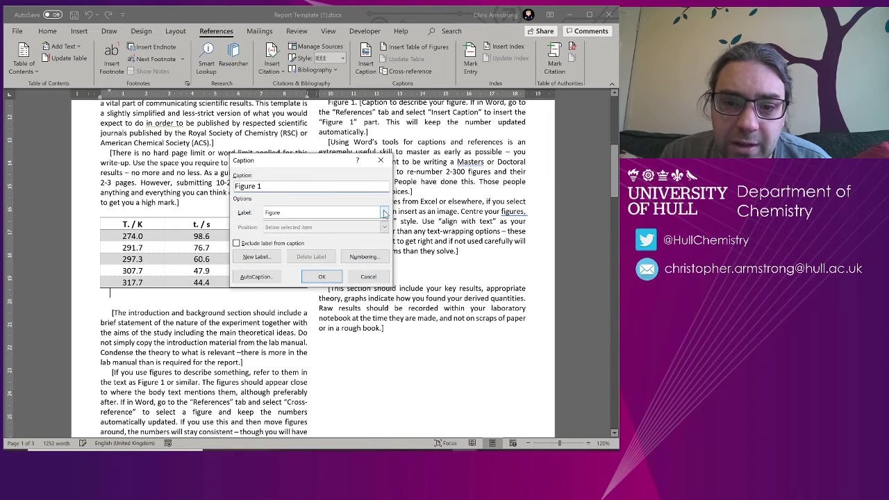
pyautogui.click(383, 212)
pyautogui.click(299, 250)
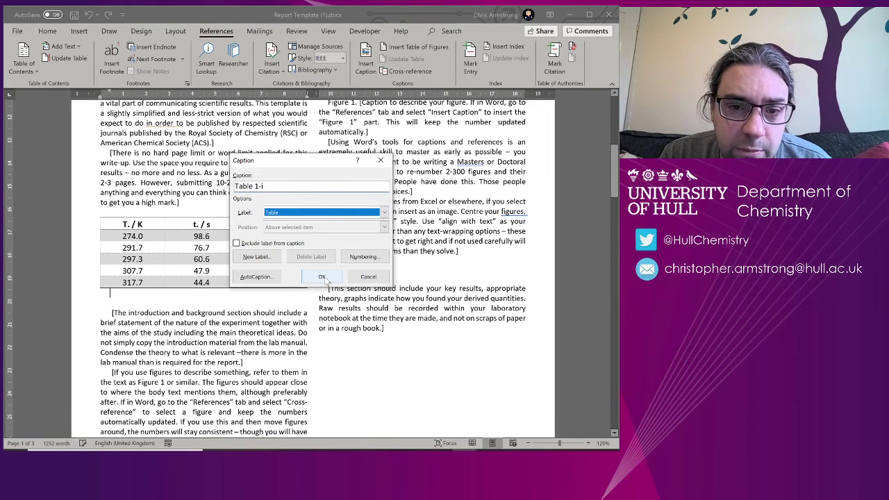
pyautogui.click(322, 277)
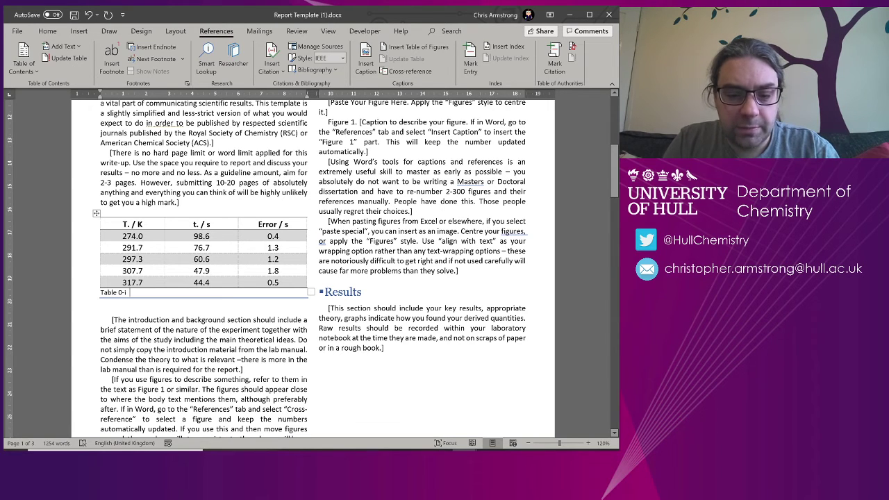
pyautogui.write('Data')
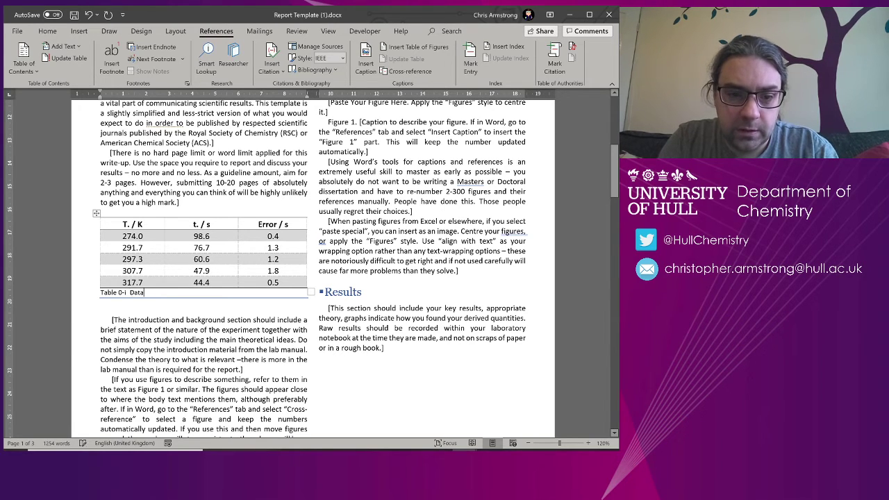
pyautogui.write(' used in the Arrhenius equation.')
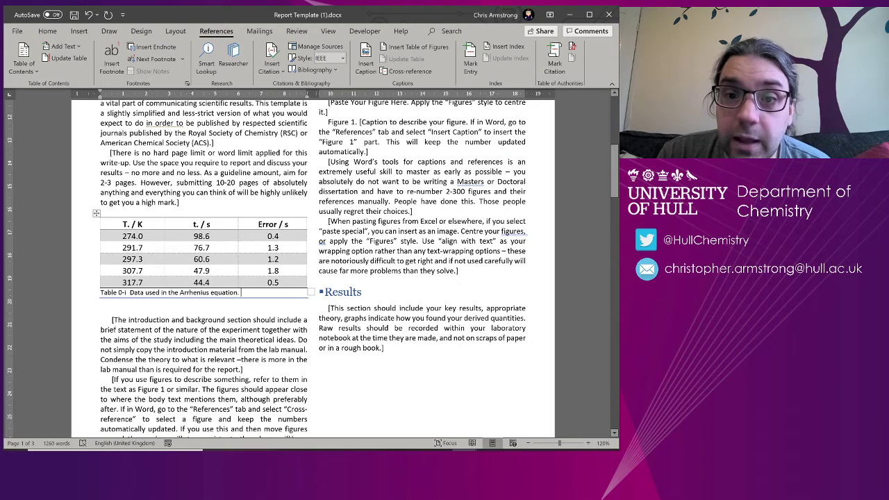
pyautogui.click(210, 224)
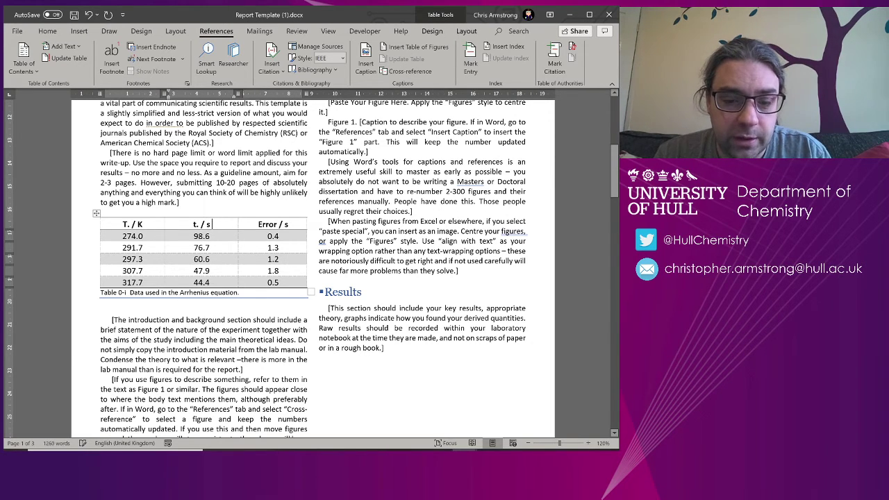
# - Mark the t. / s header and add the caption note '* Time average of 4 data points.'
pyautogui.write('-1')
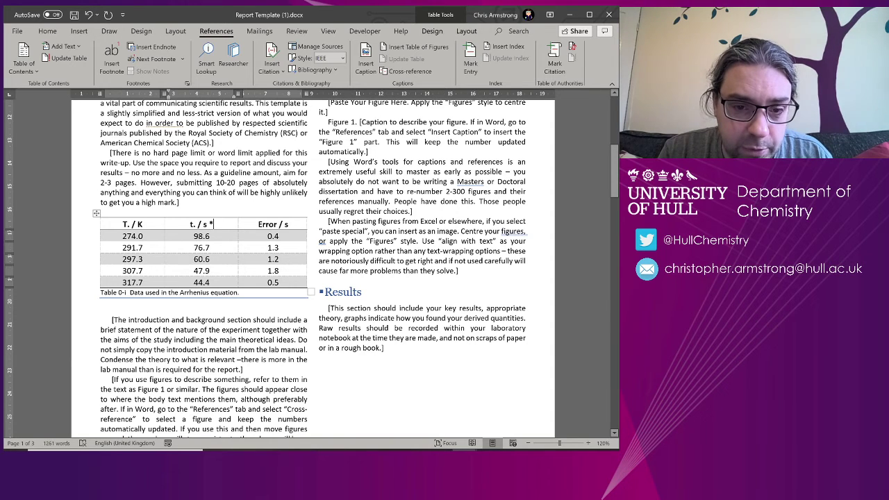
pyautogui.click(238, 292)
pyautogui.write('*')
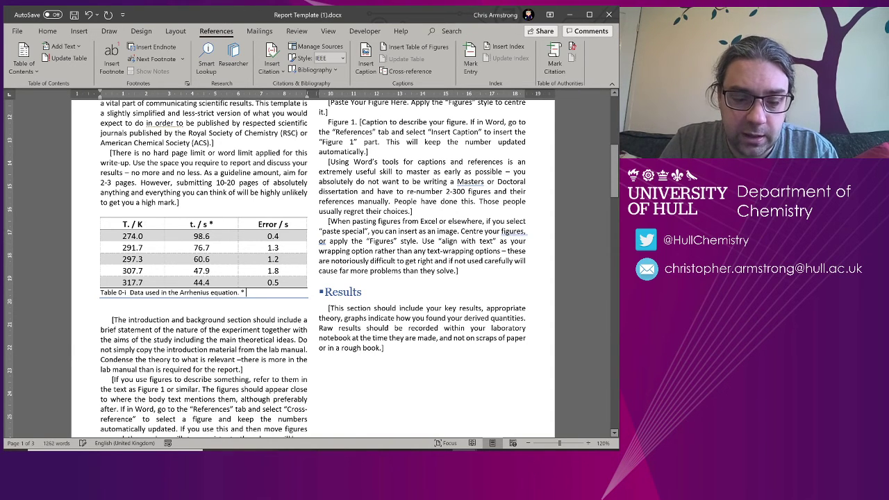
pyautogui.write(' Time averaged')
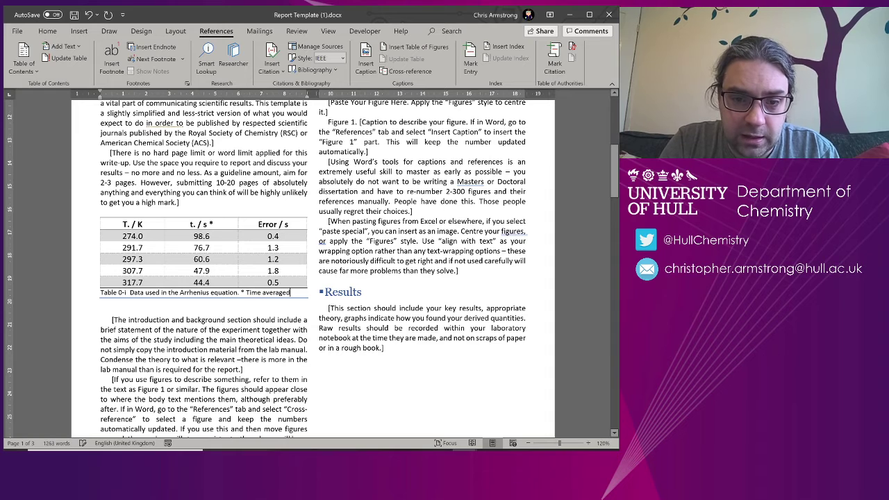
pyautogui.press('BackSpace')
pyautogui.write('of')
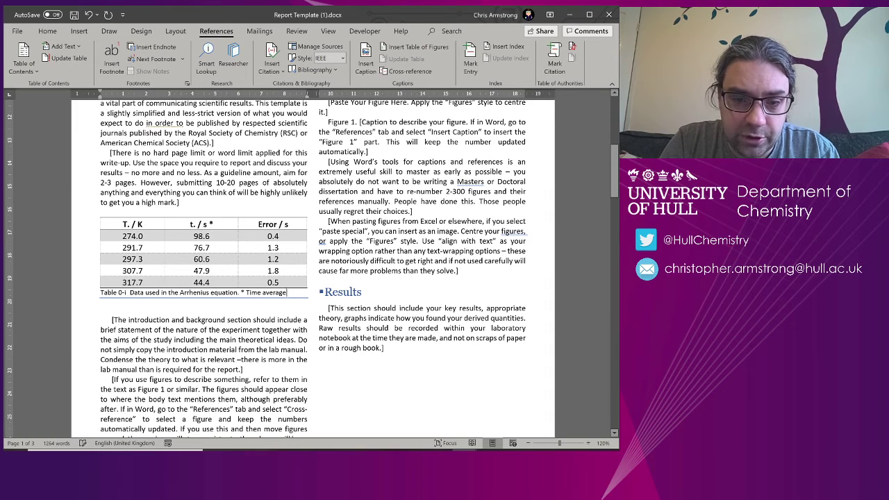
pyautogui.write(' 4 data')
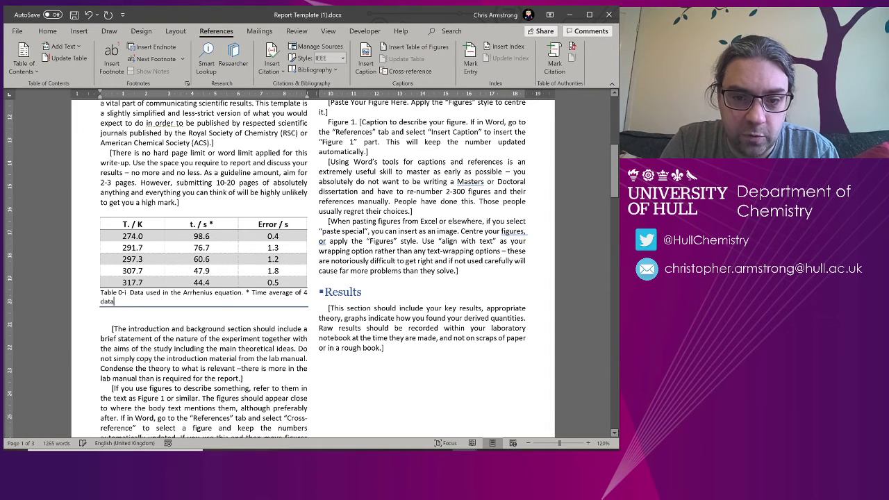
pyautogui.write(' points.')
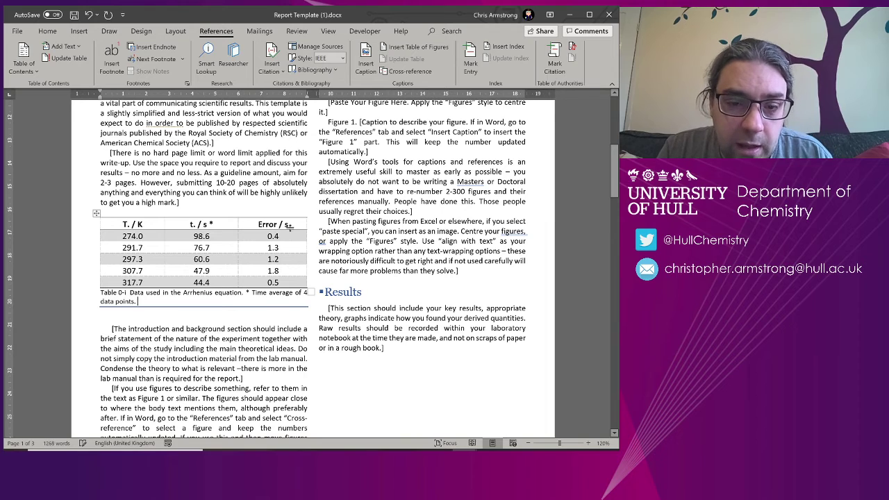
# - Add a † (2020, Alt+X) after Error / s, with caption note 'Standard deviation (sample) of 4 data points.'
pyautogui.press('Up')
pyautogui.write('2020')
pyautogui.hotkey('alt', 'x')
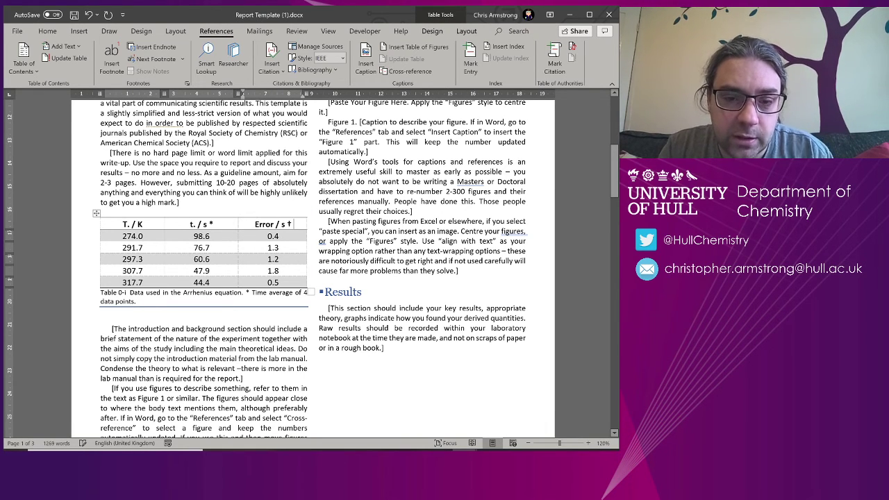
pyautogui.click(137, 301)
pyautogui.write('2020')
pyautogui.hotkey('alt', 'x')
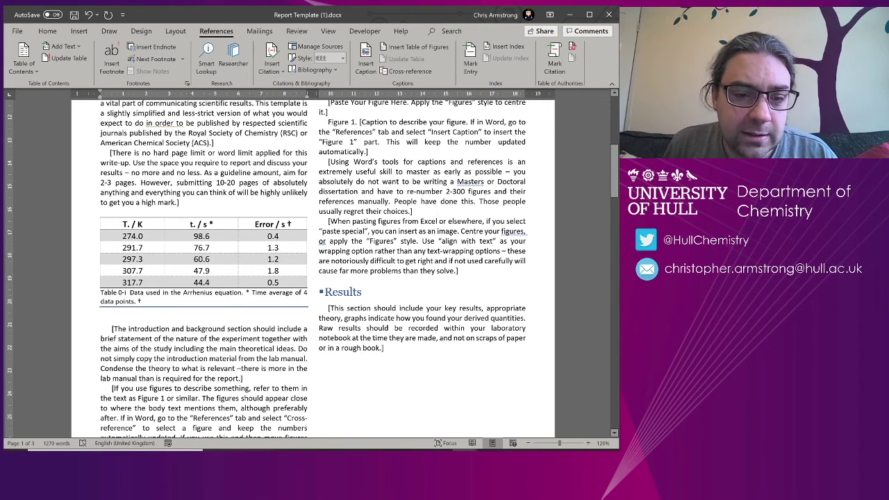
pyautogui.write('Stan')
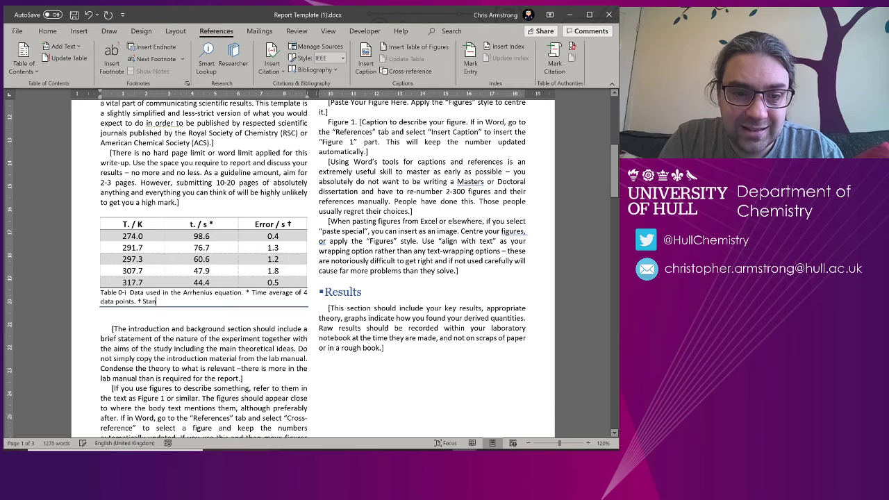
pyautogui.write('dard dev')
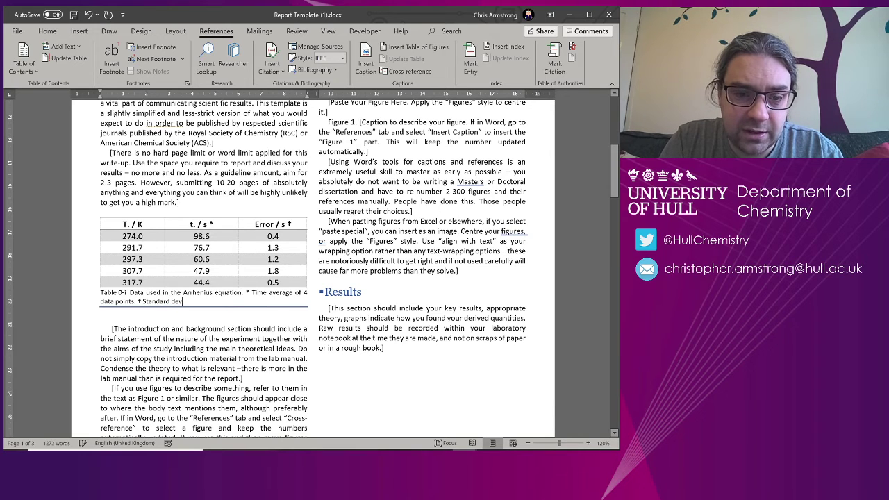
pyautogui.write('iation (s')
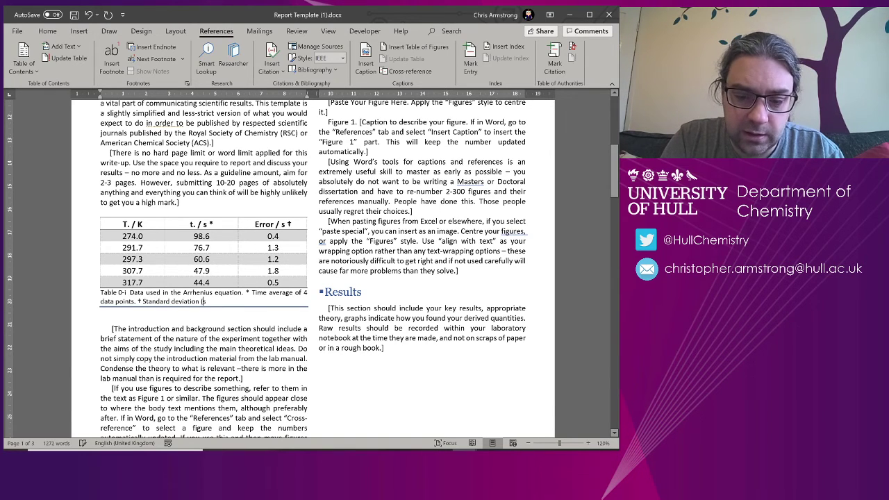
pyautogui.write('ample) of 4 data points.')
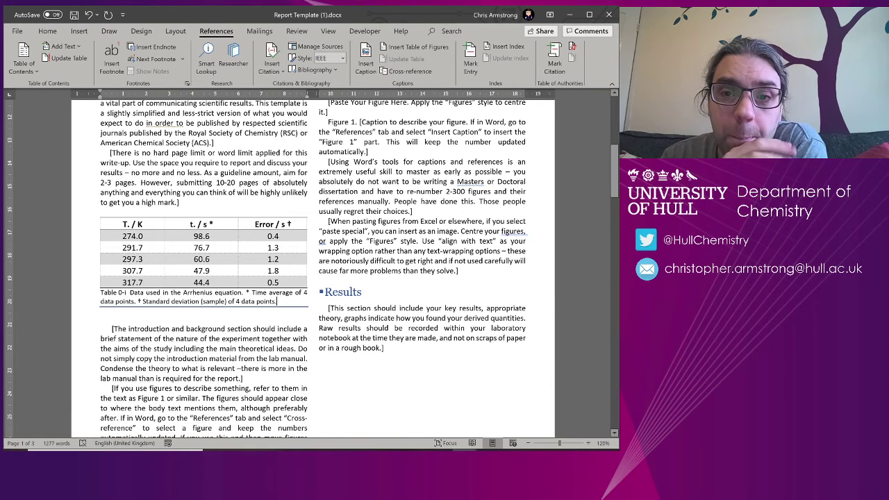
# - Insert an empty paragraph after 'high mark.]' just above the table
pyautogui.click(179, 202)
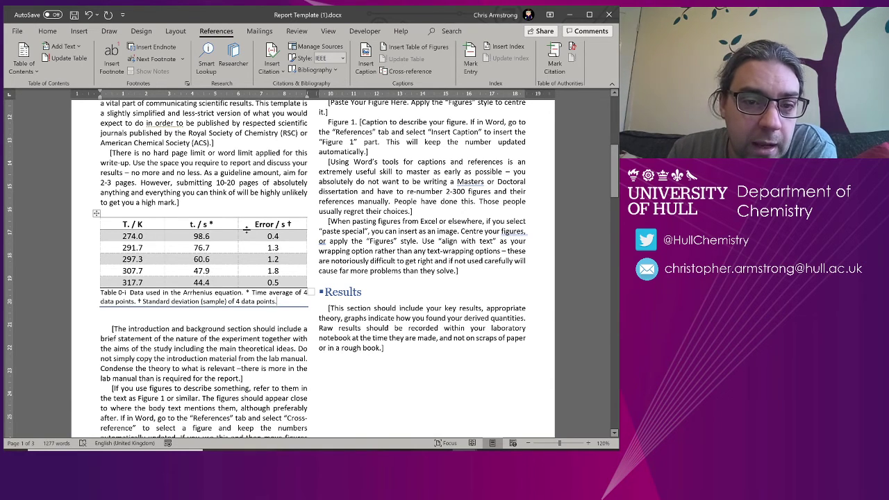
pyautogui.press('Return')
pyautogui.click(109, 222)
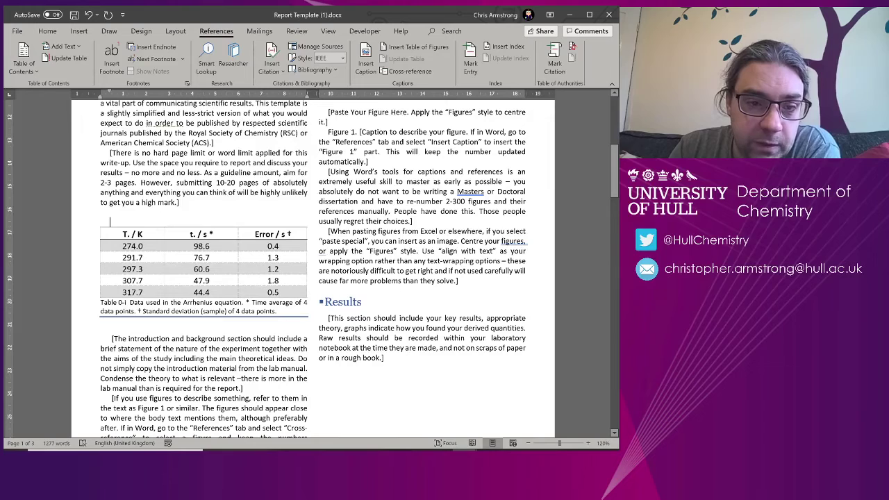
# - Apply the Figures style to the blank line above the table and zoom the page to 140%
pyautogui.click(47, 31)
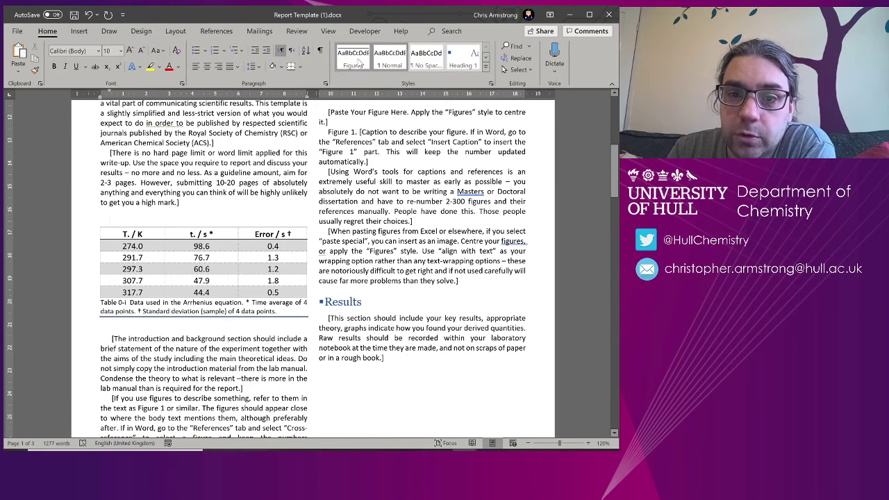
pyautogui.click(352, 55)
pyautogui.click(219, 192)
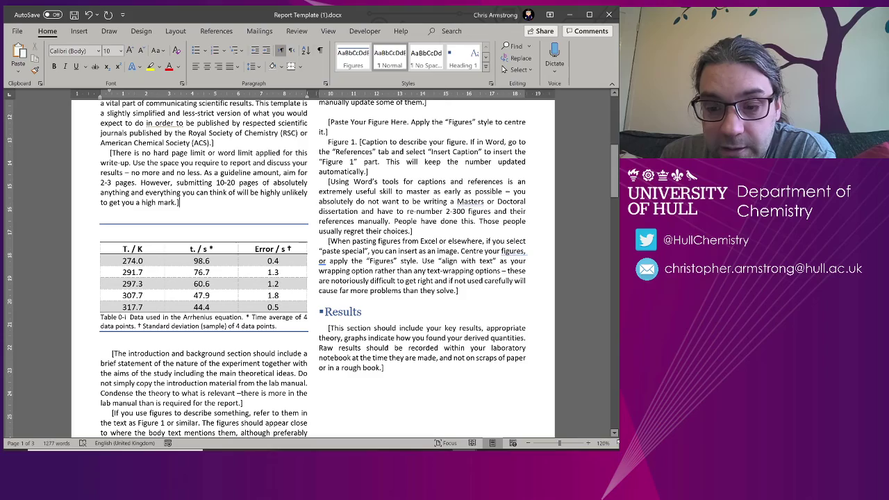
pyautogui.click(588, 443)
pyautogui.click(587, 443)
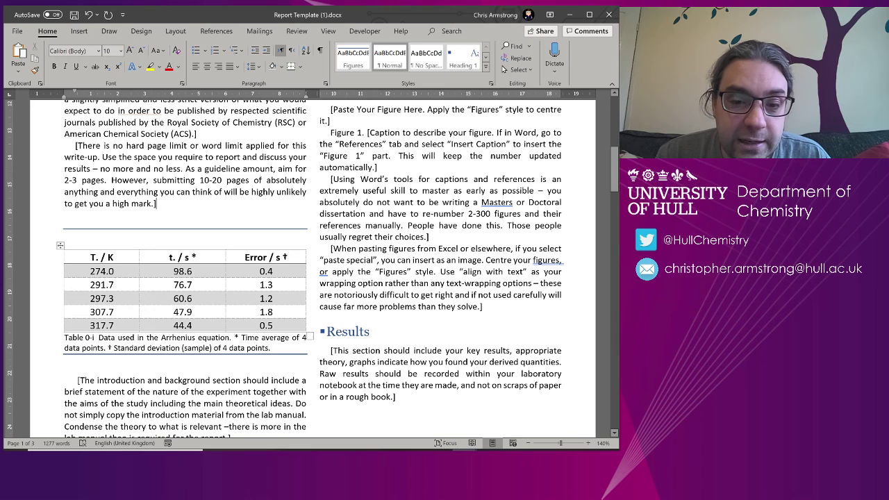
pyautogui.click(292, 337)
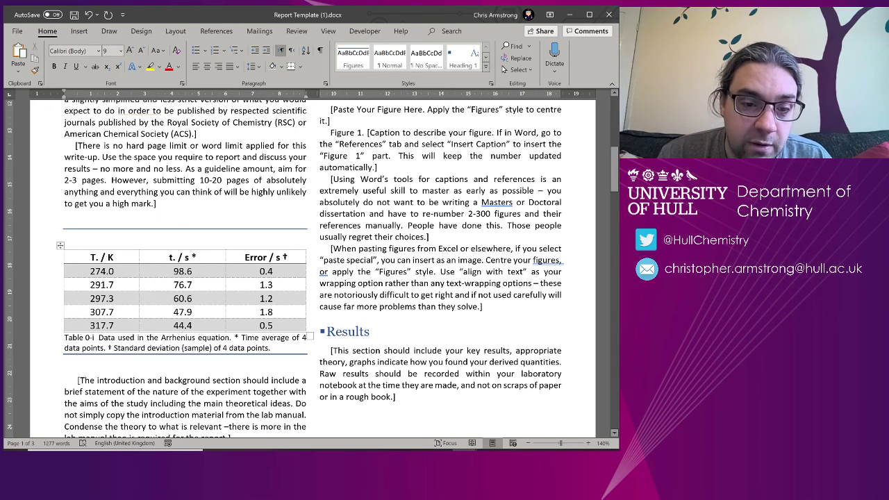